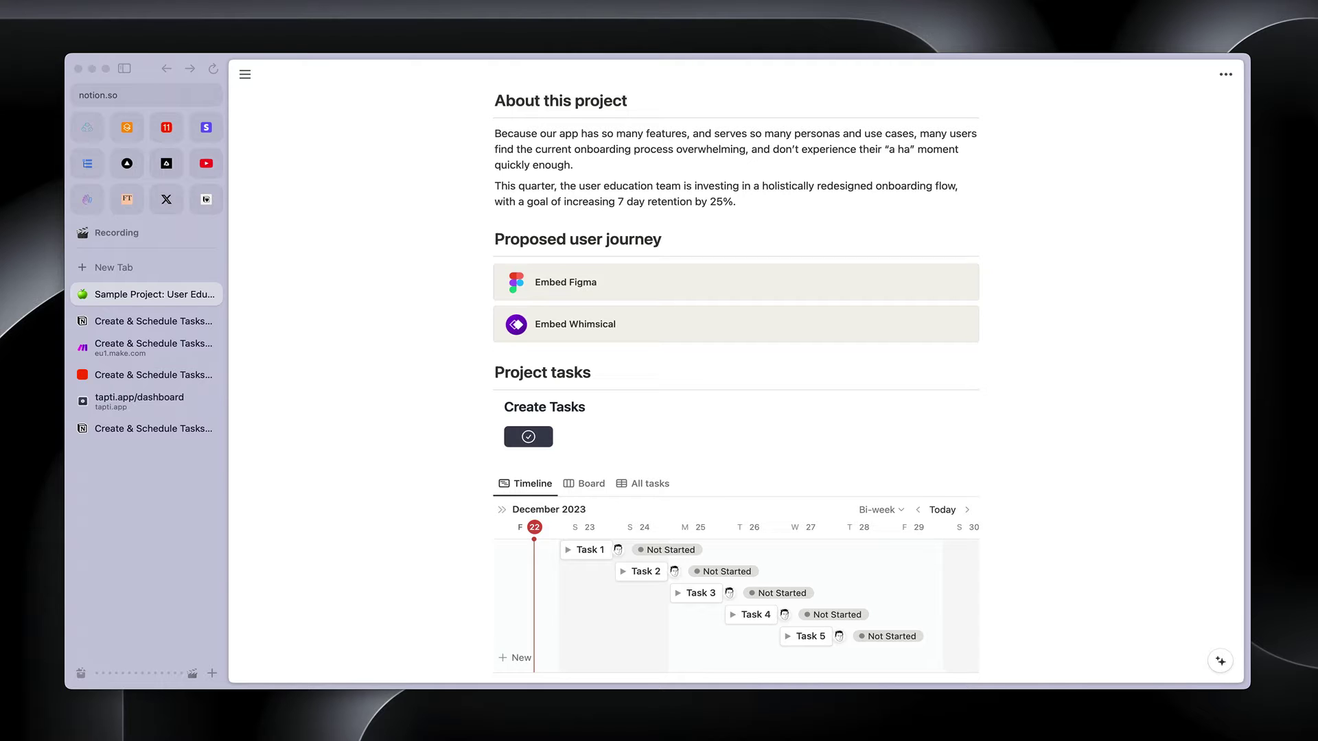
# Open the 'Create & Schedule Tasks With Relative Due Dates' page from Notion's sidebar
pyautogui.click(139, 323)
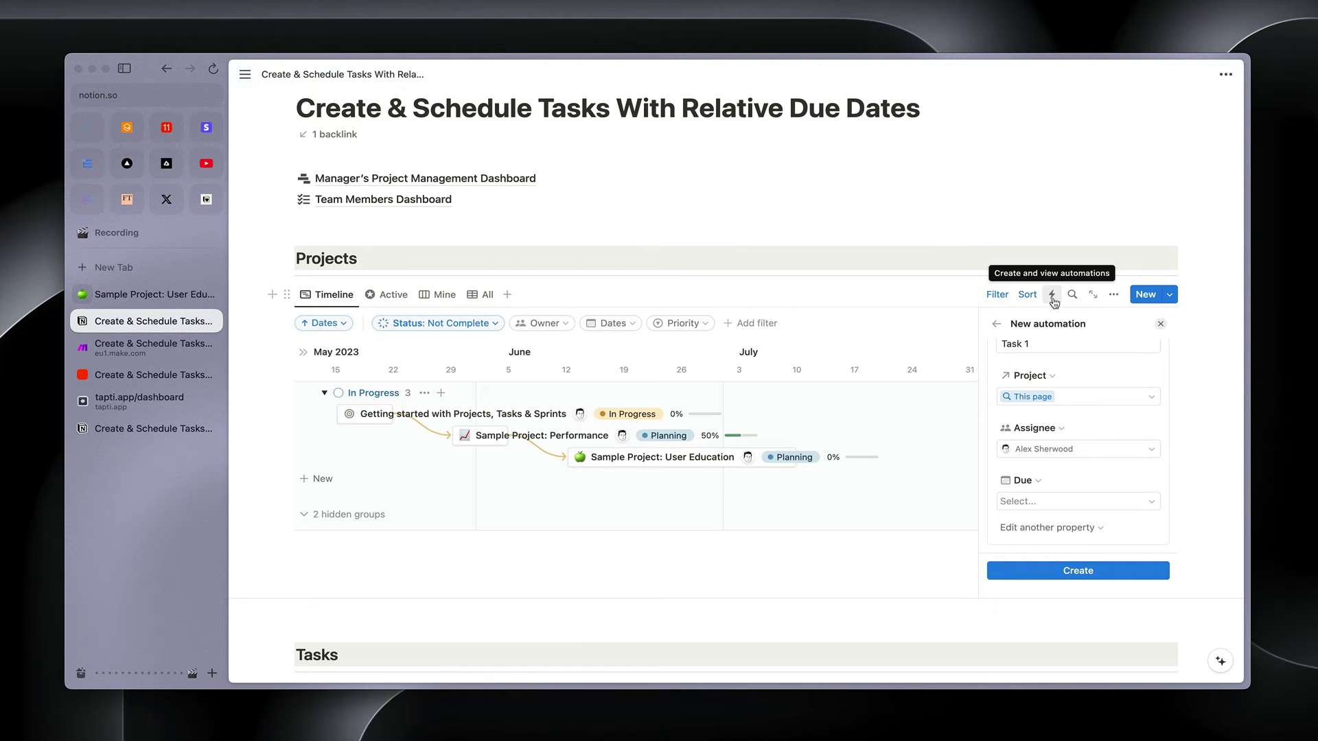
# Review the due date options in the automation's Due Select dropdown
pyautogui.click(1126, 500)
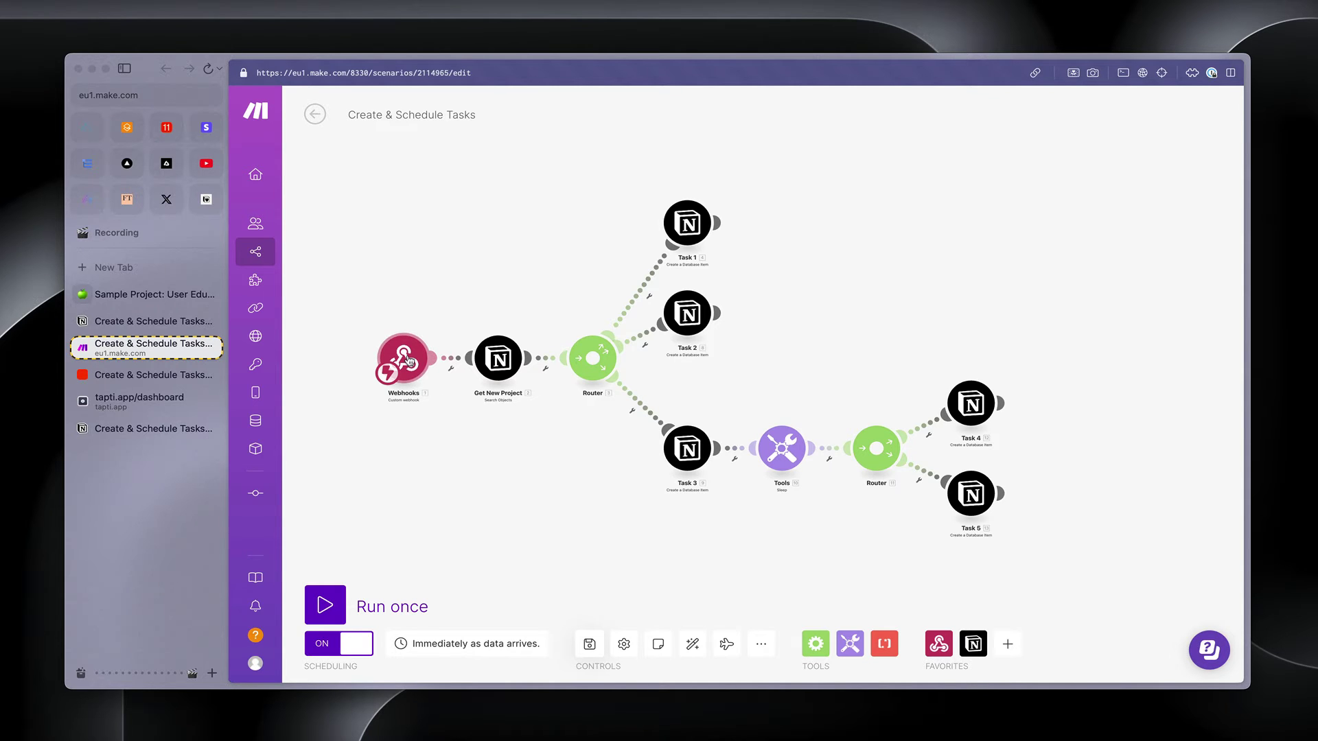
pyautogui.click(406, 358)
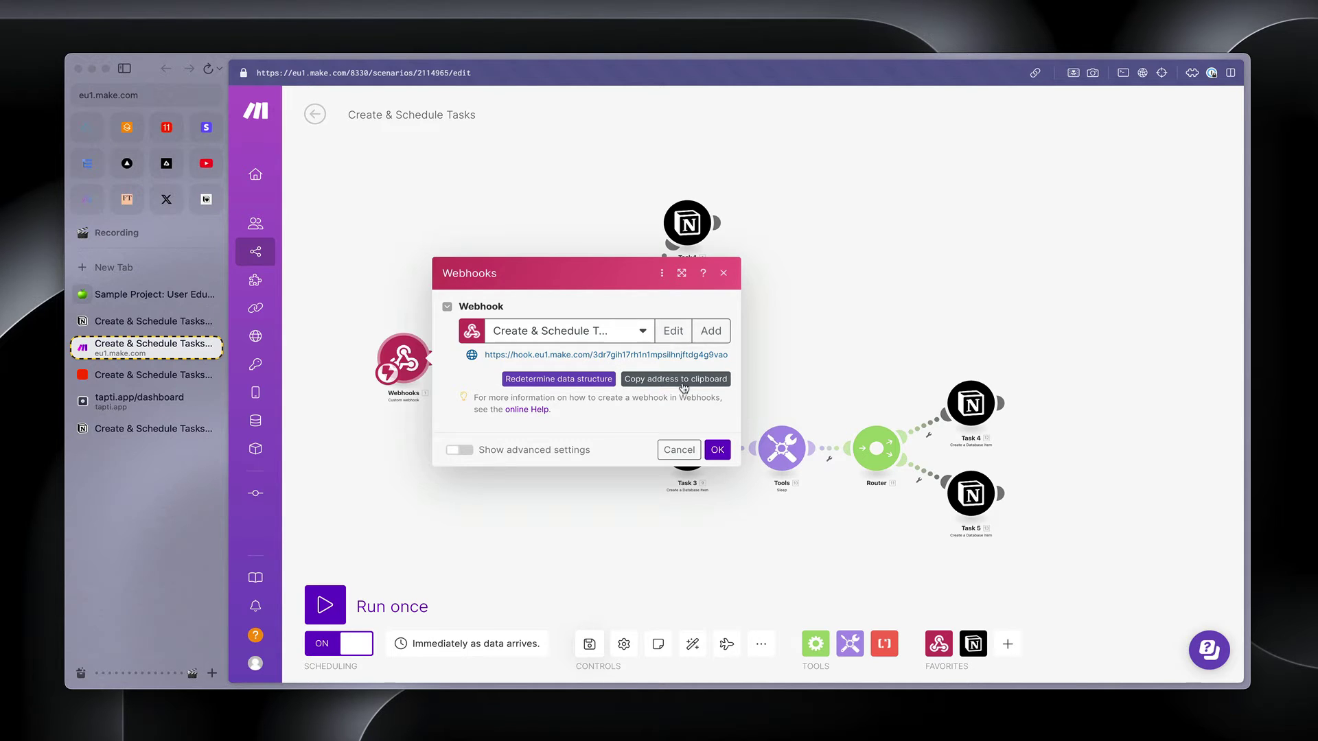
pyautogui.click(516, 526)
pyautogui.click(515, 378)
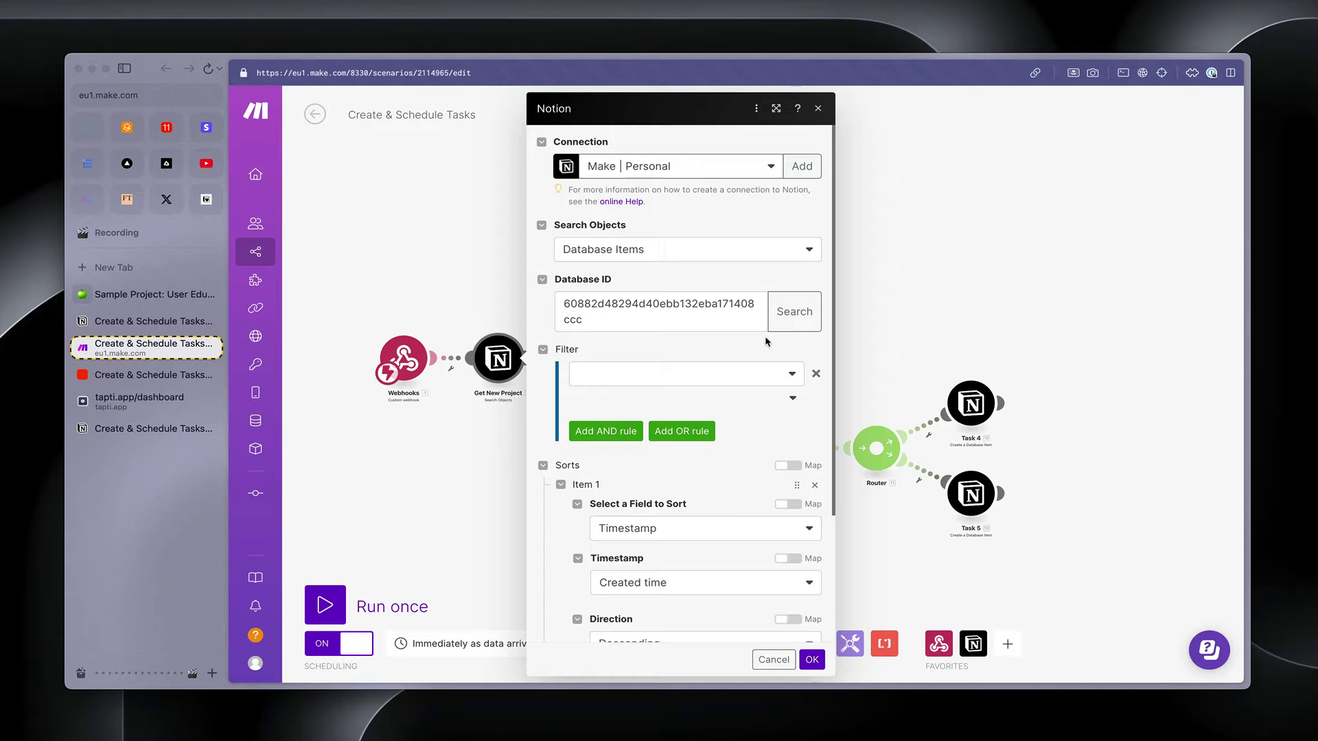
pyautogui.scroll(-3, 685, 502)
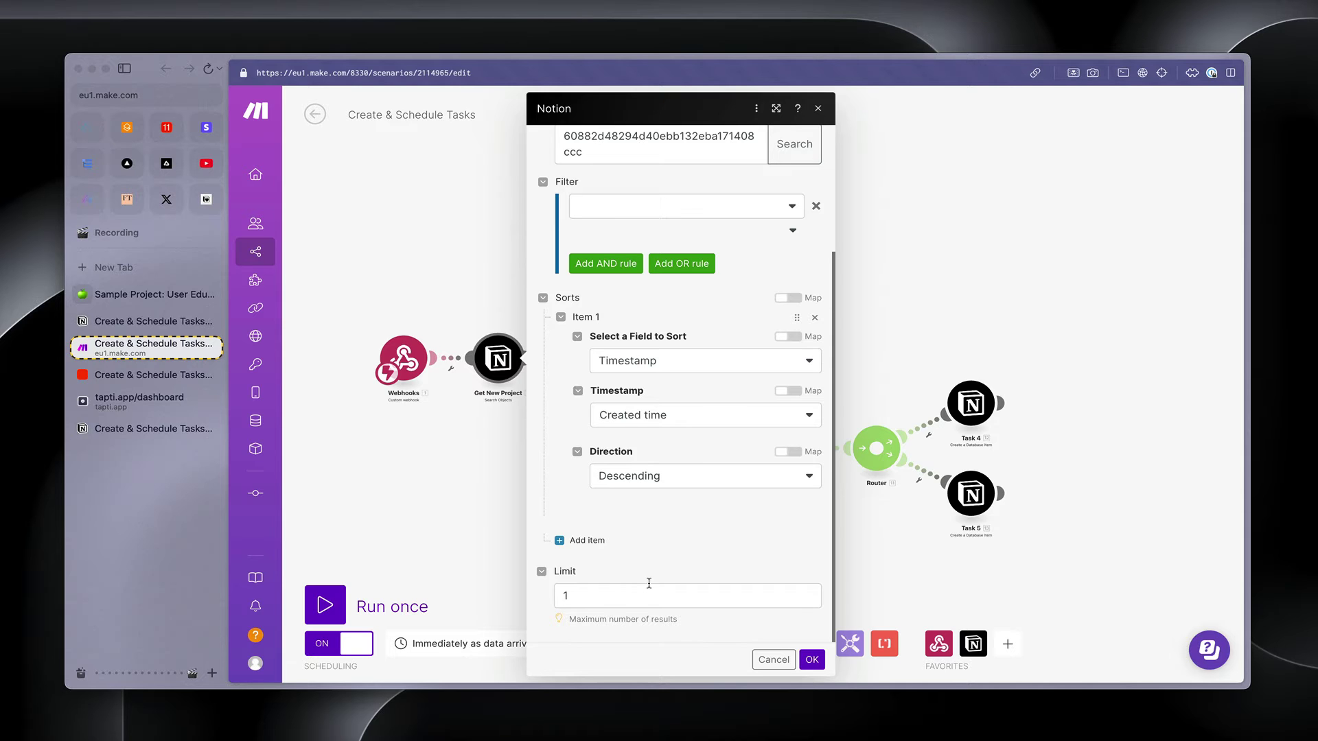
pyautogui.click(467, 463)
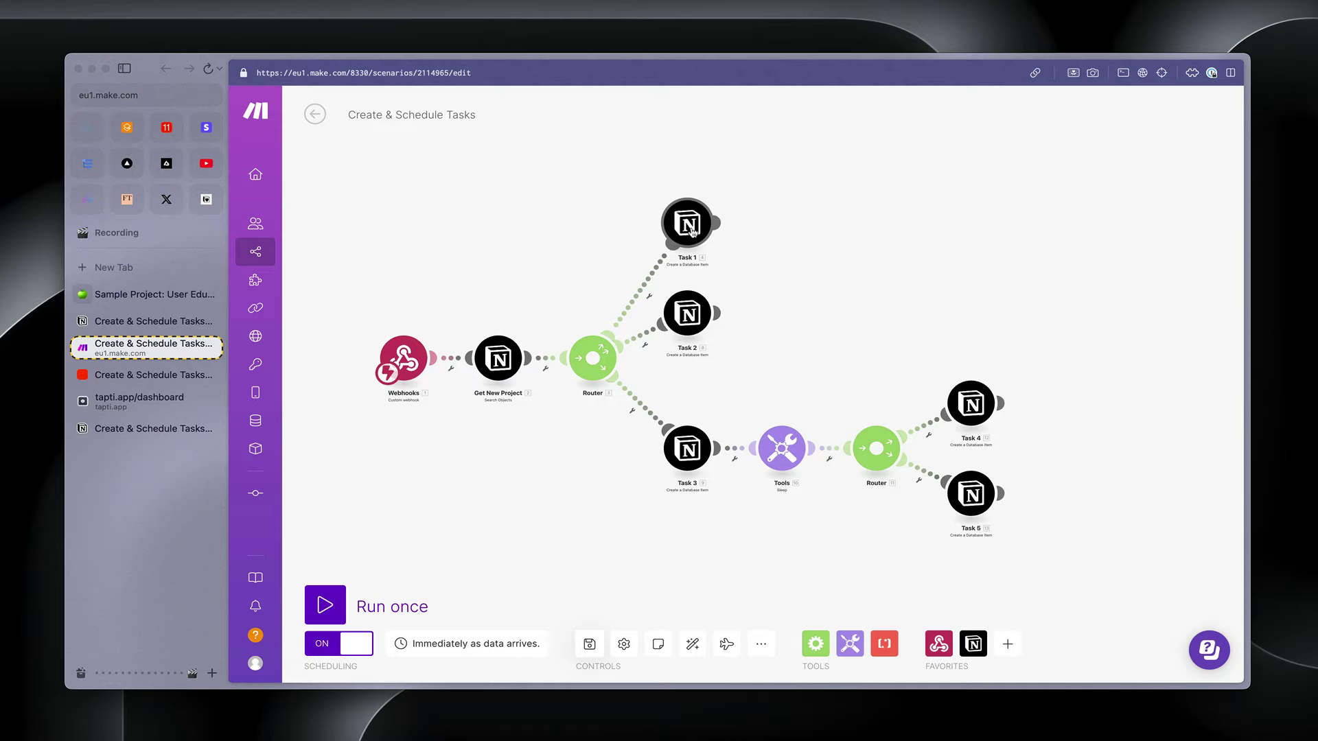
pyautogui.click(691, 232)
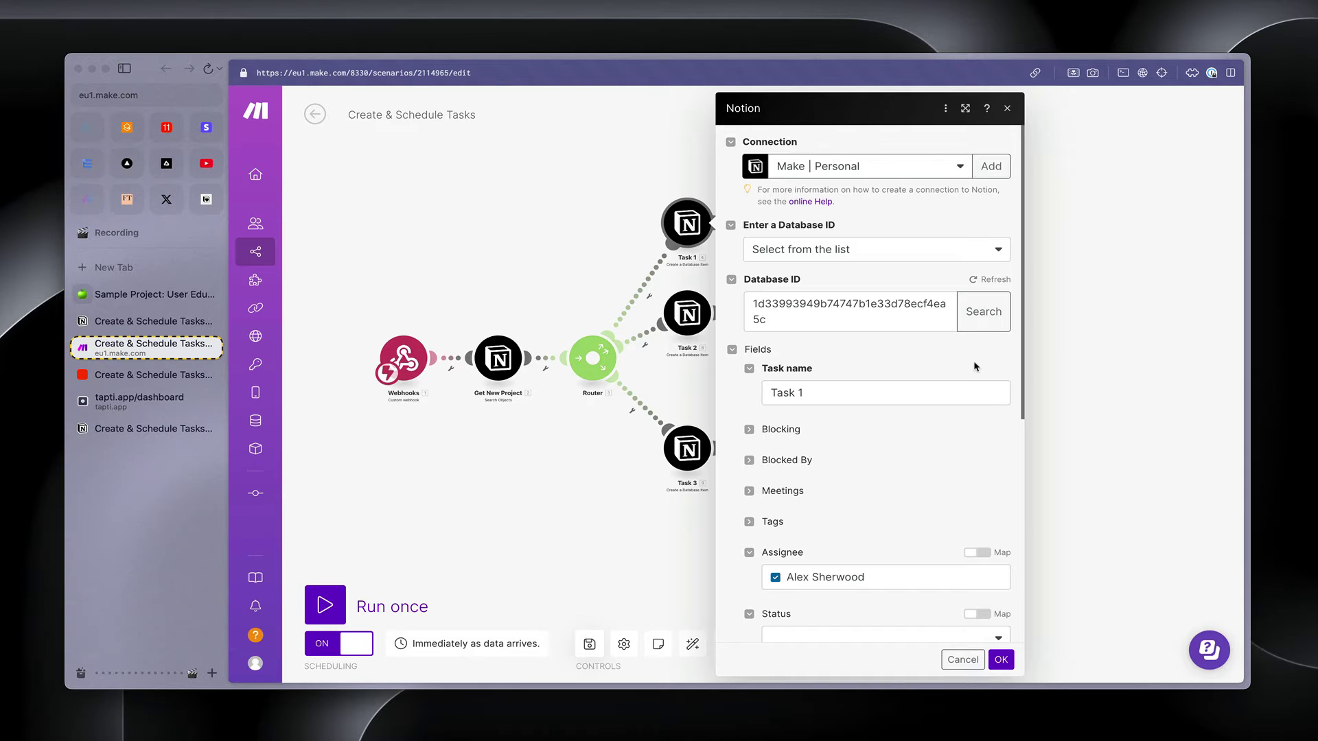
pyautogui.scroll(-3, 975, 366)
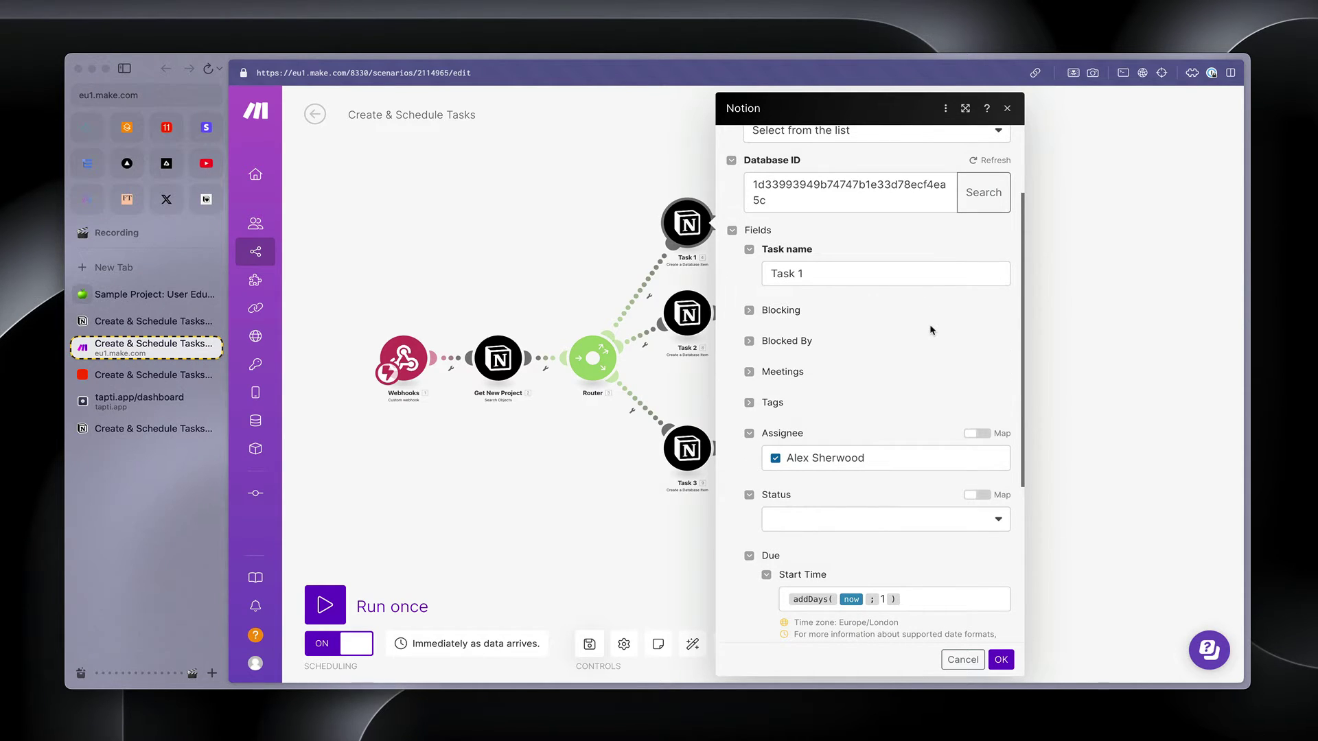
pyautogui.scroll(-2, 930, 326)
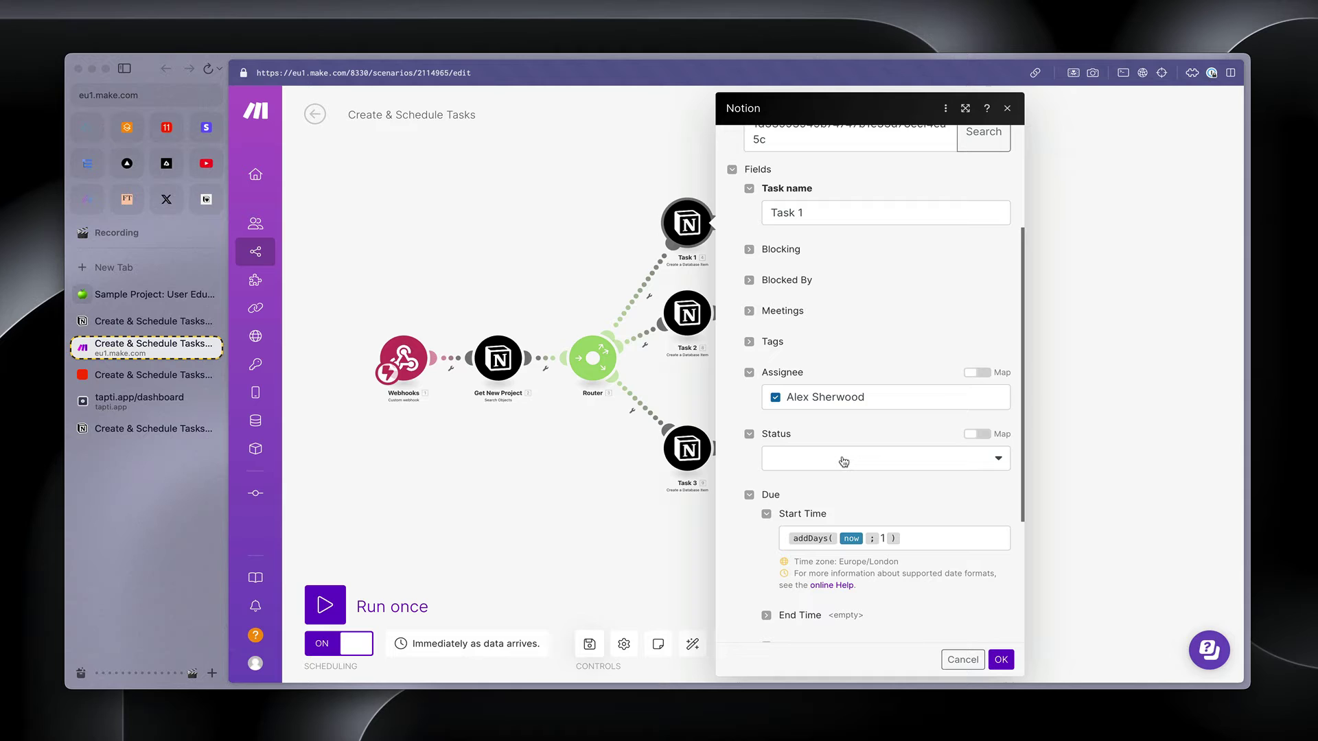
pyautogui.scroll(-5, 844, 461)
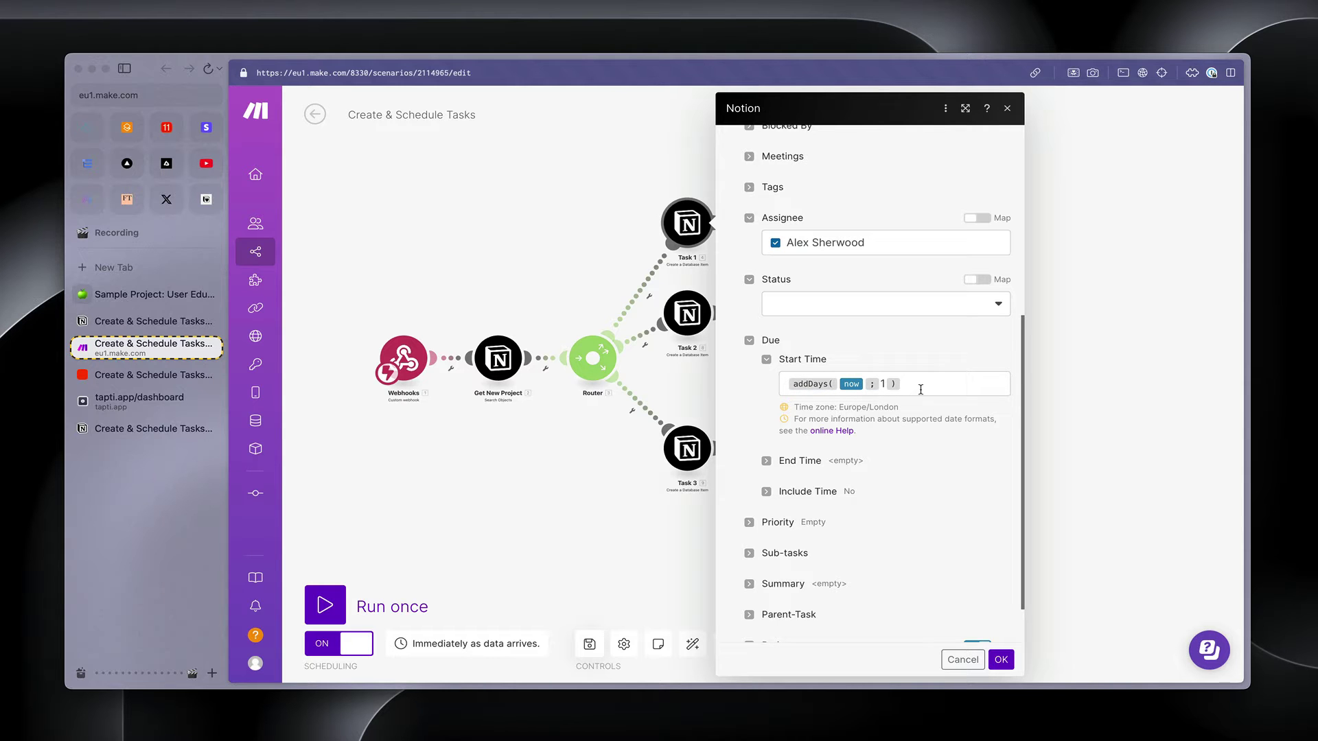
pyautogui.scroll(-2, 921, 390)
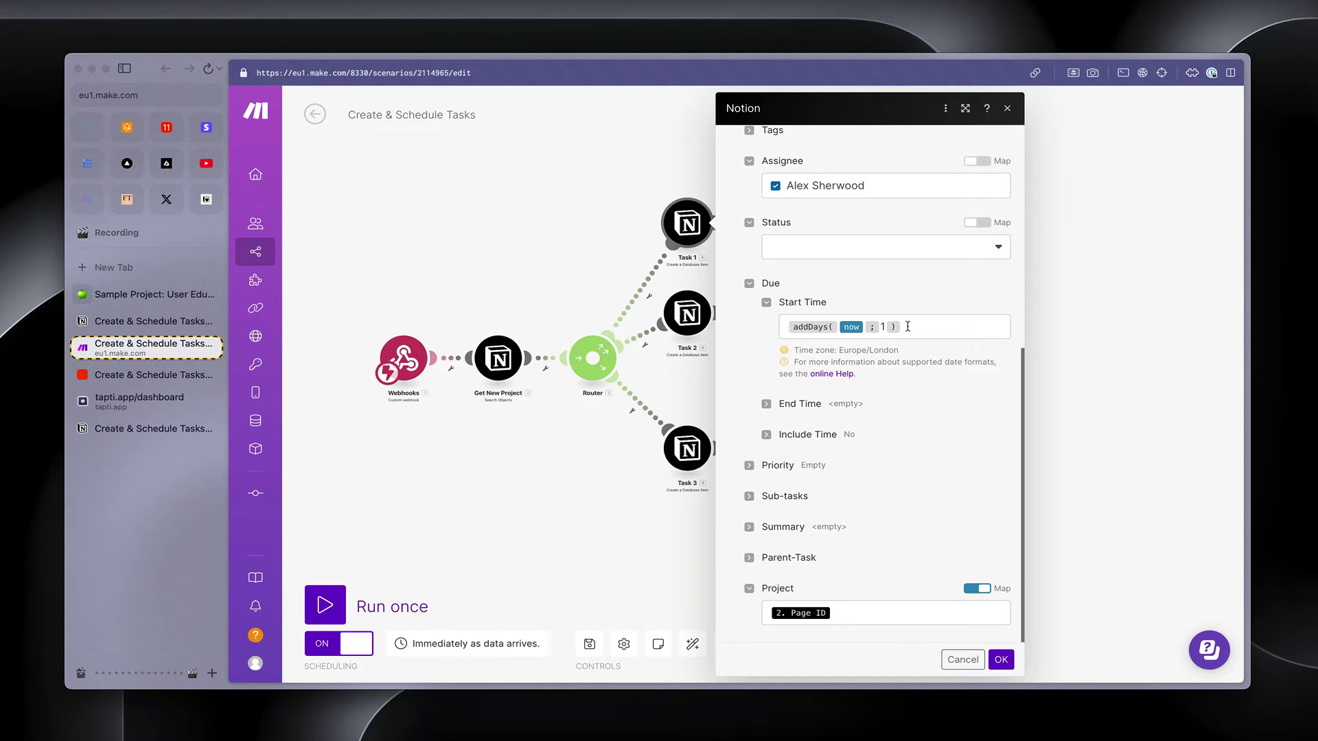
pyautogui.click(864, 326)
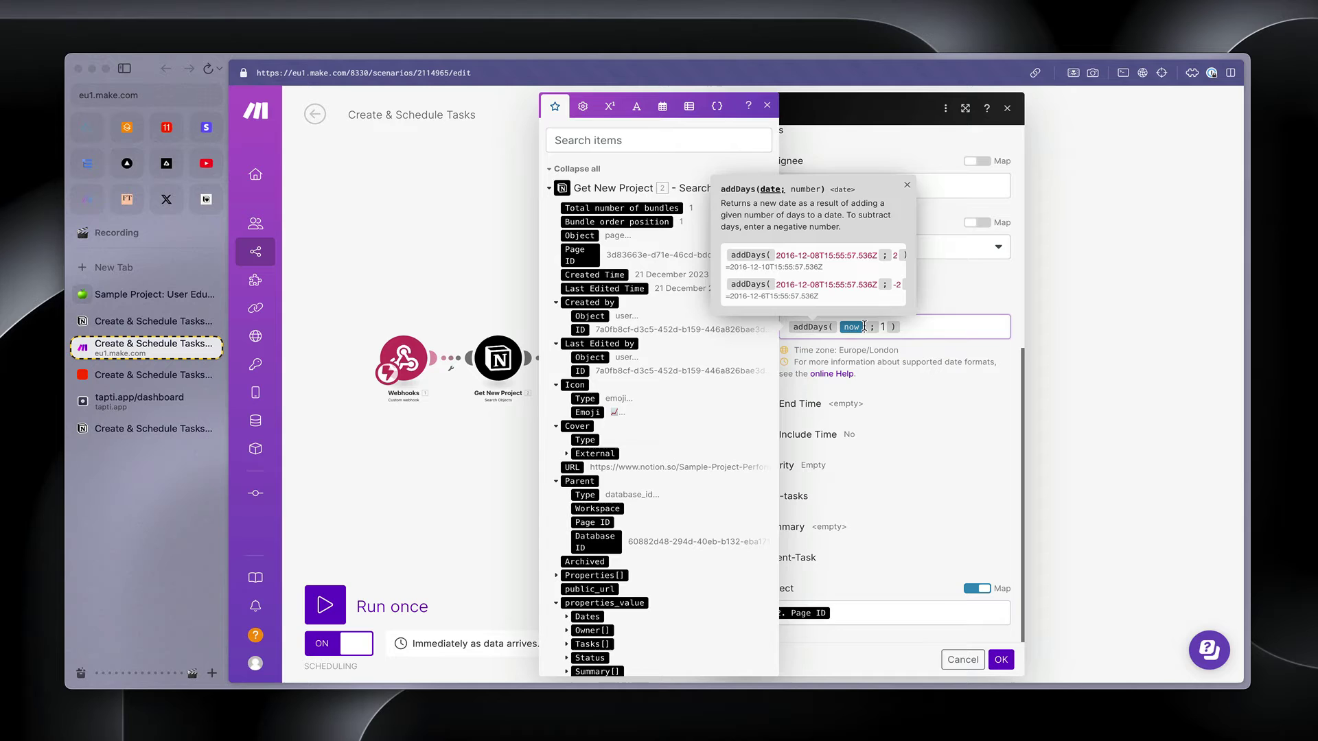
pyautogui.scroll(-3, 618, 481)
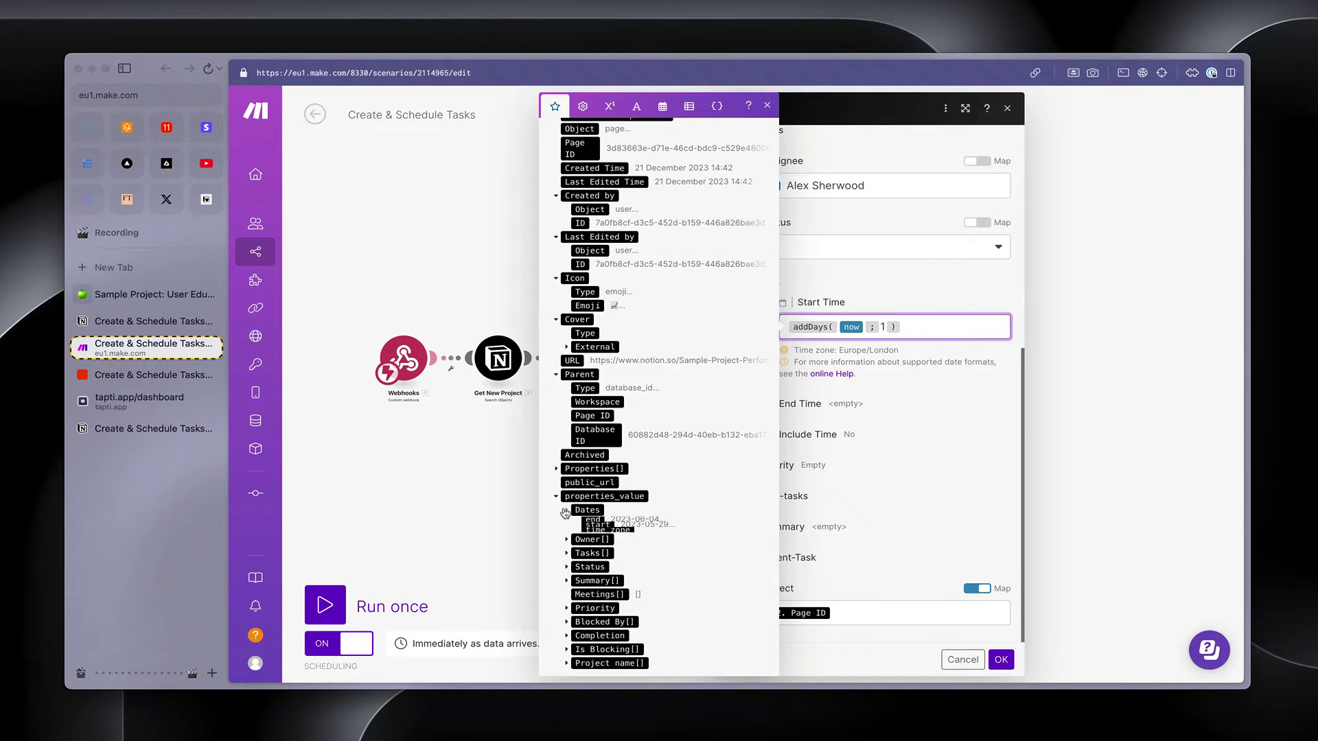
pyautogui.click(567, 510)
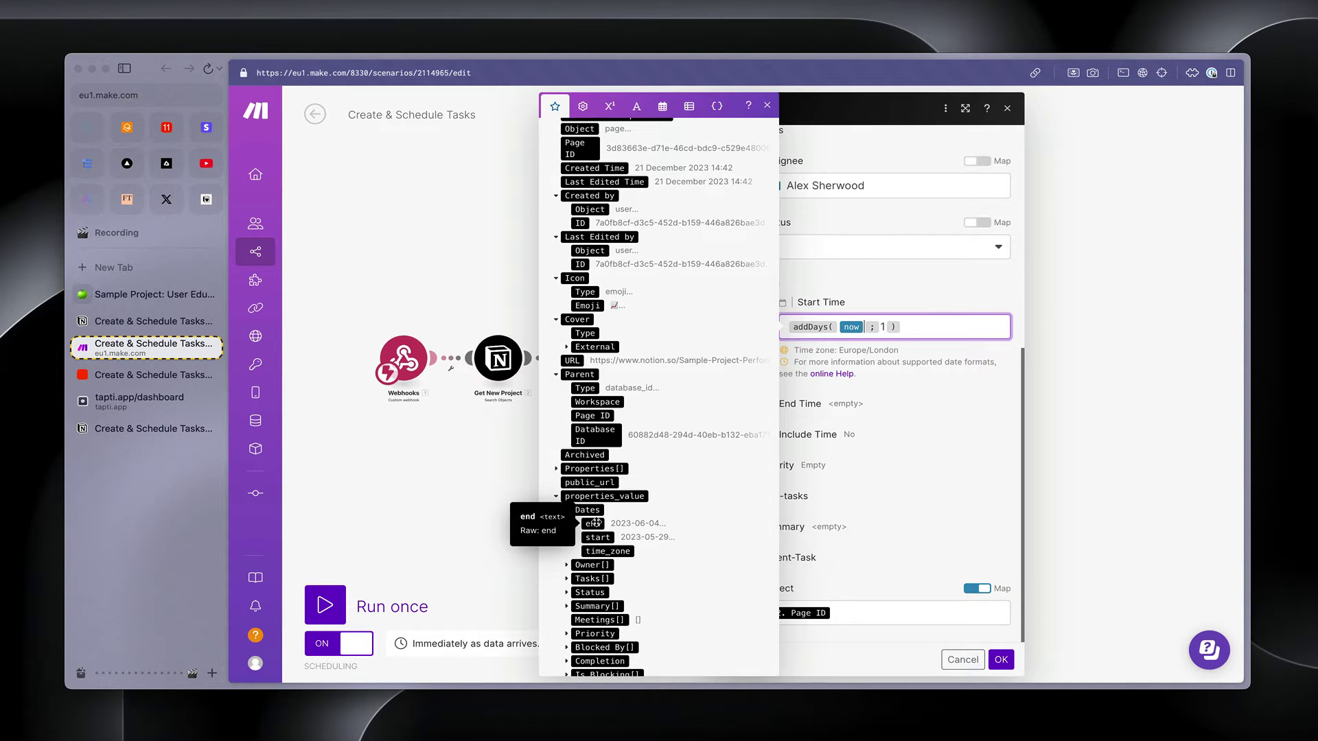
pyautogui.click(881, 326)
pyautogui.write('1')
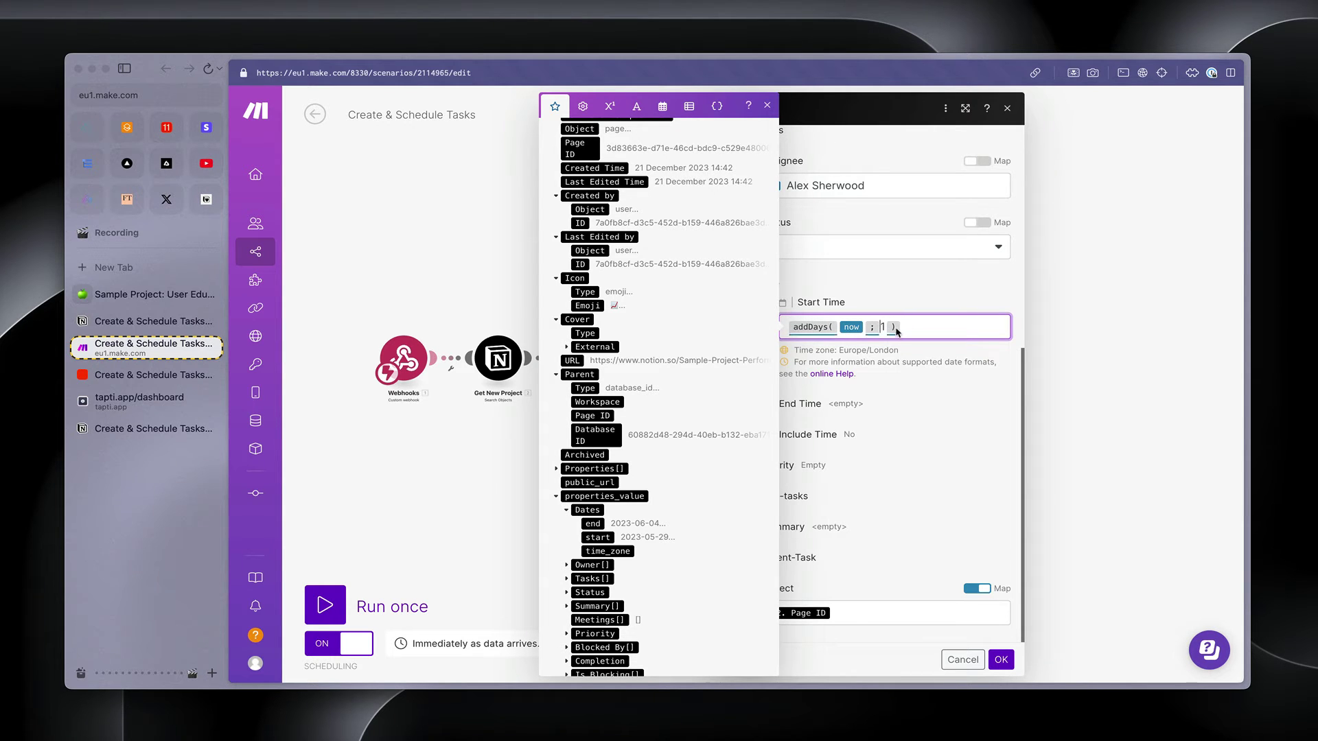
pyautogui.press('Delete')
pyautogui.moveTo(859, 325)
pyautogui.click(747, 365)
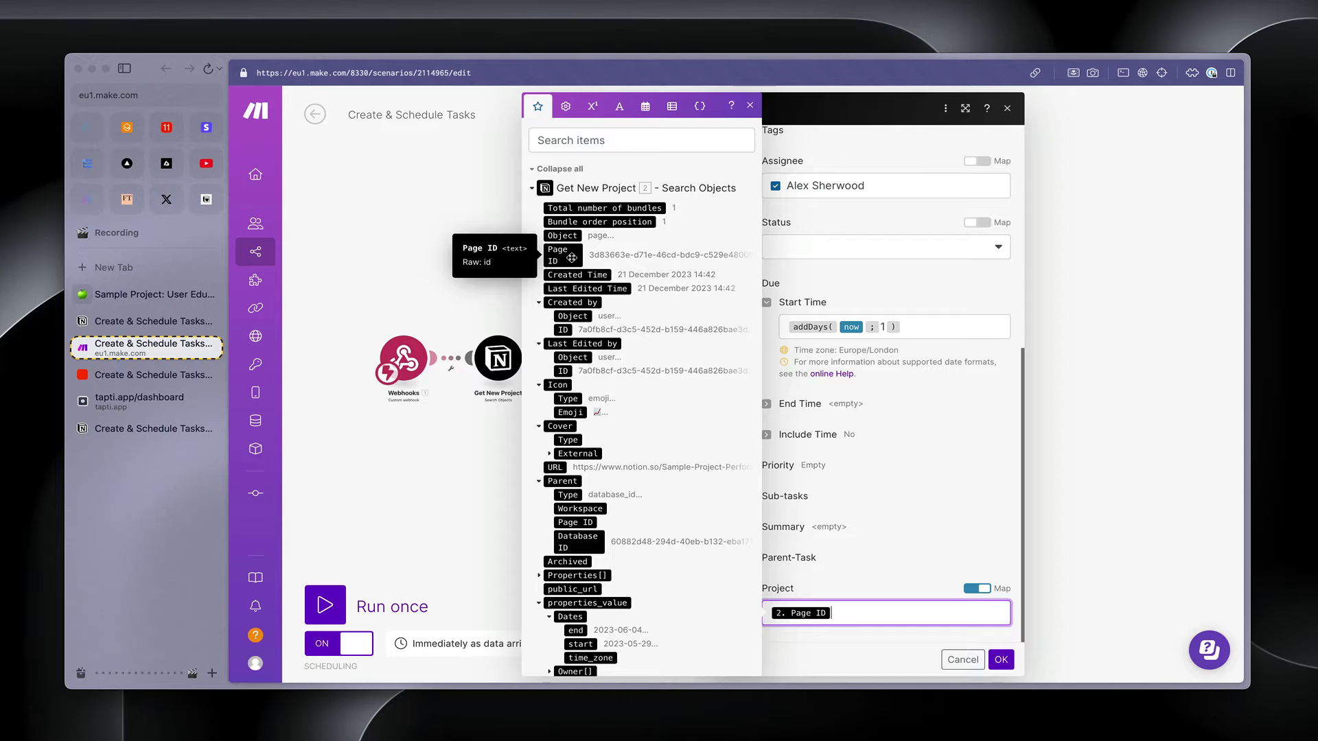
pyautogui.click(1001, 660)
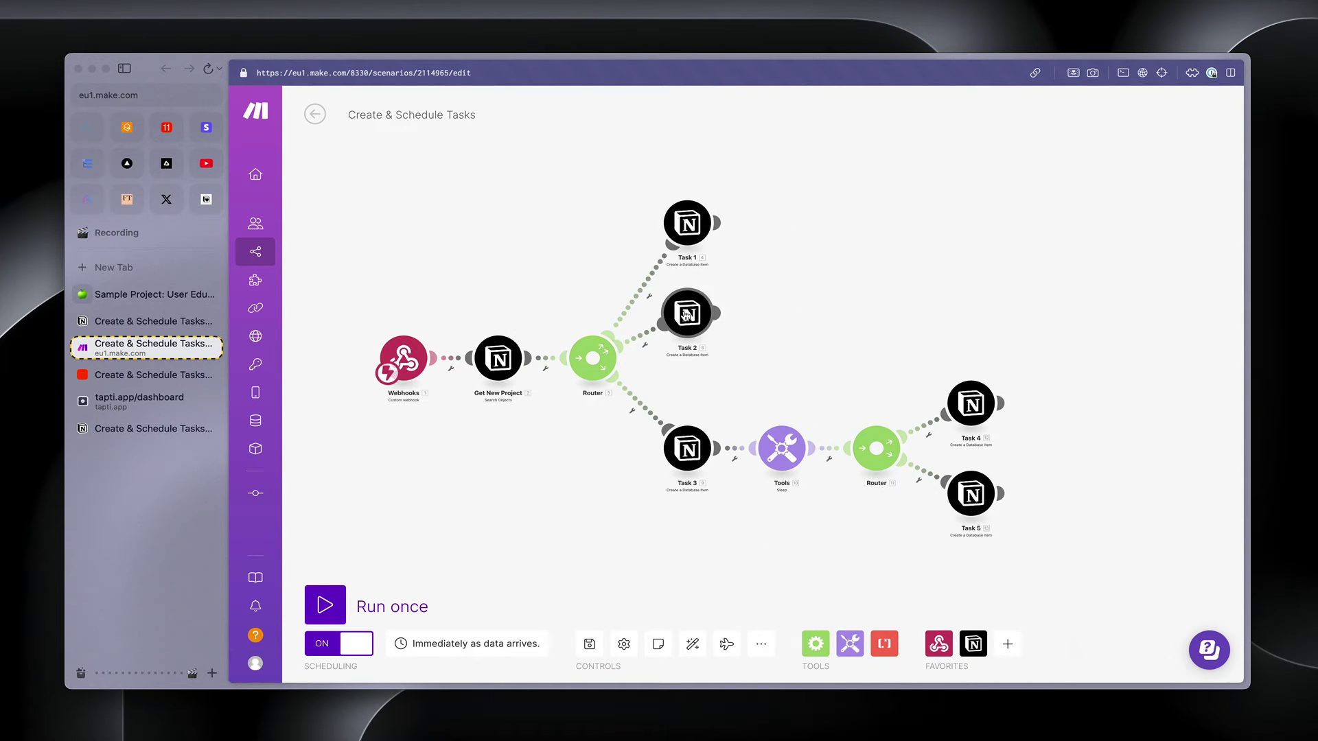
pyautogui.click(686, 315)
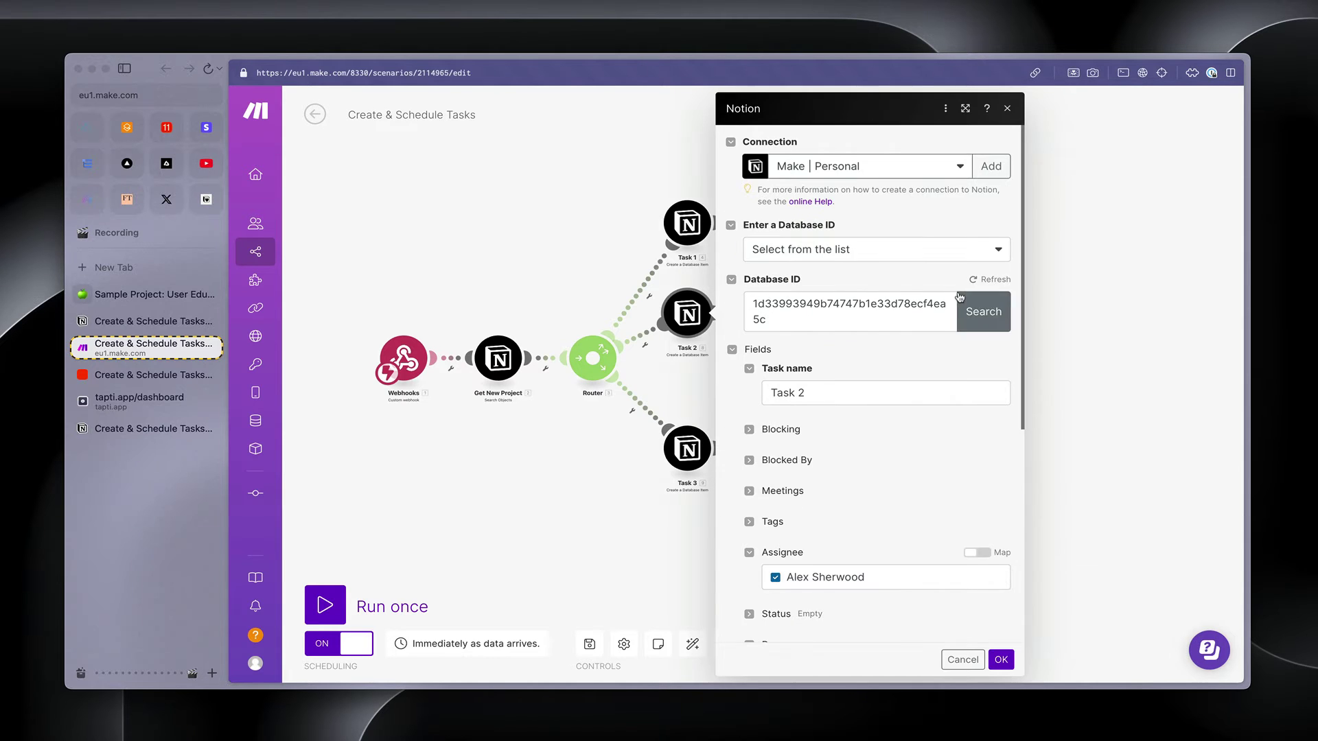
pyautogui.scroll(-5, 912, 520)
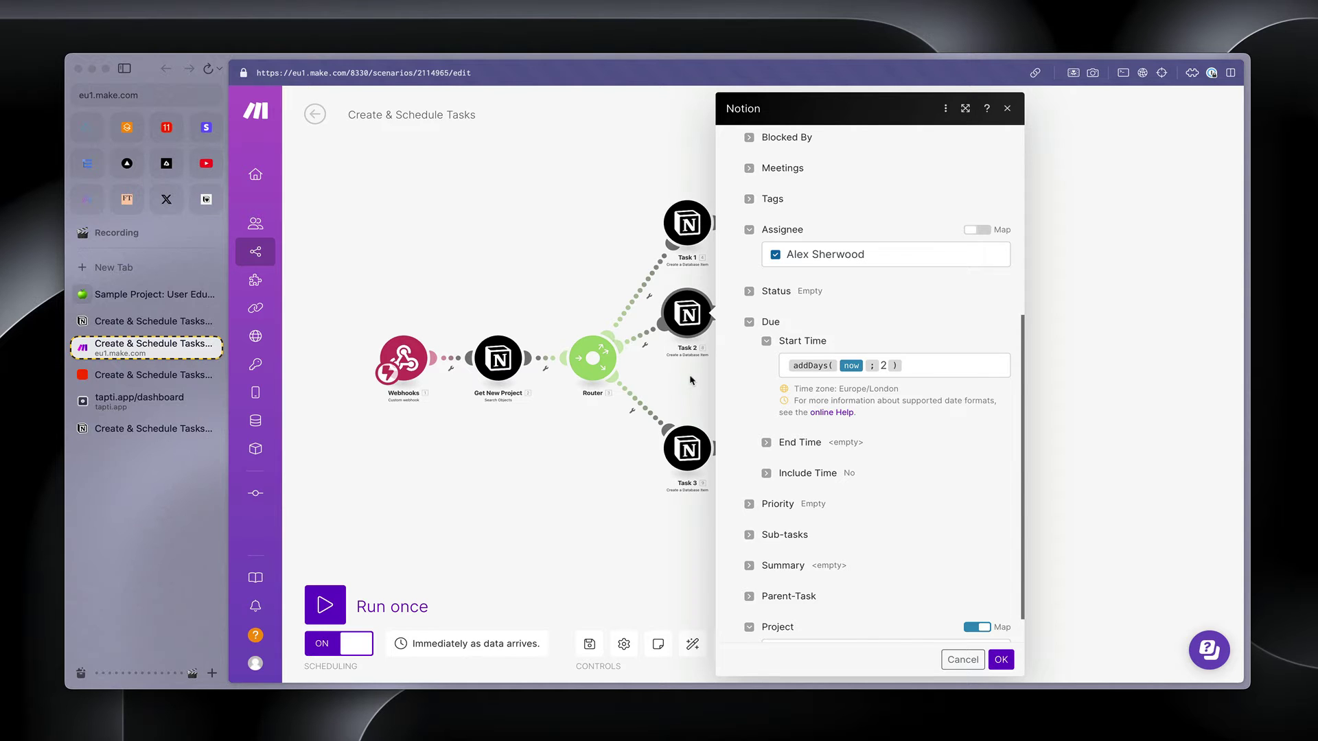
pyautogui.click(694, 401)
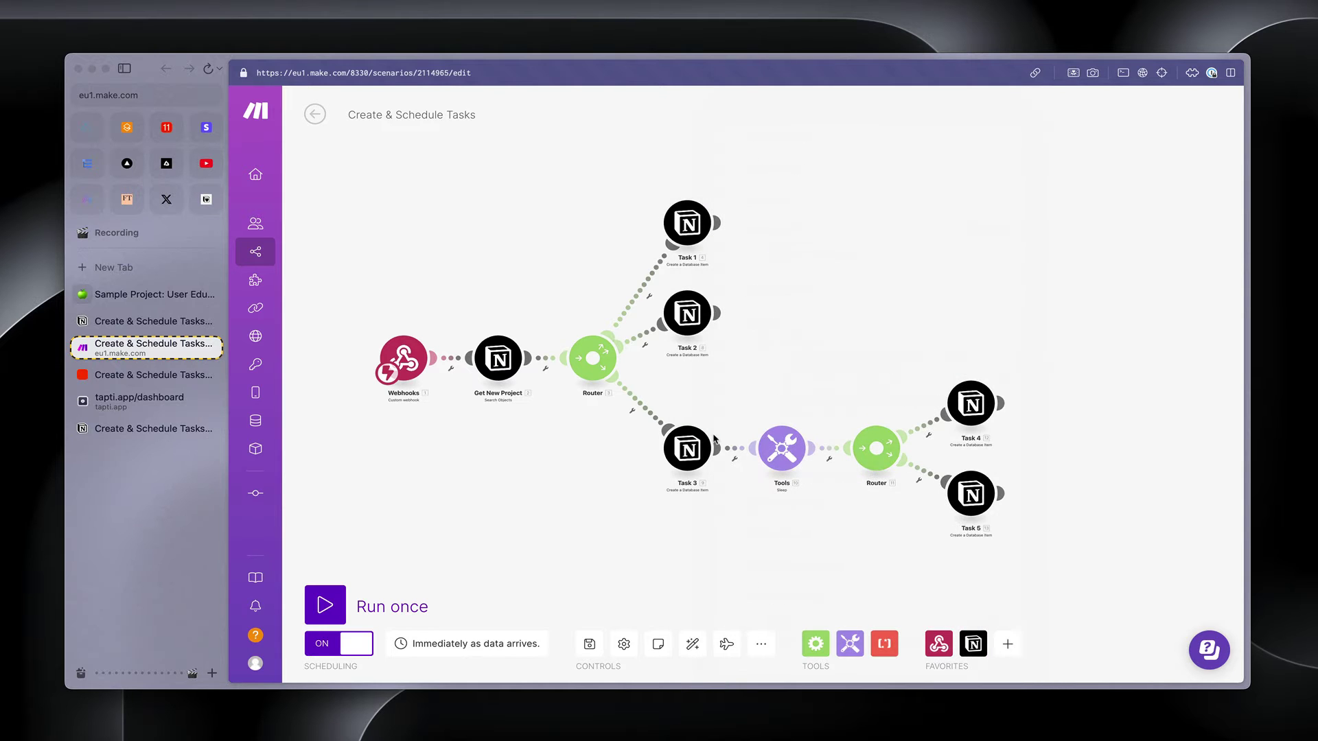
pyautogui.click(780, 450)
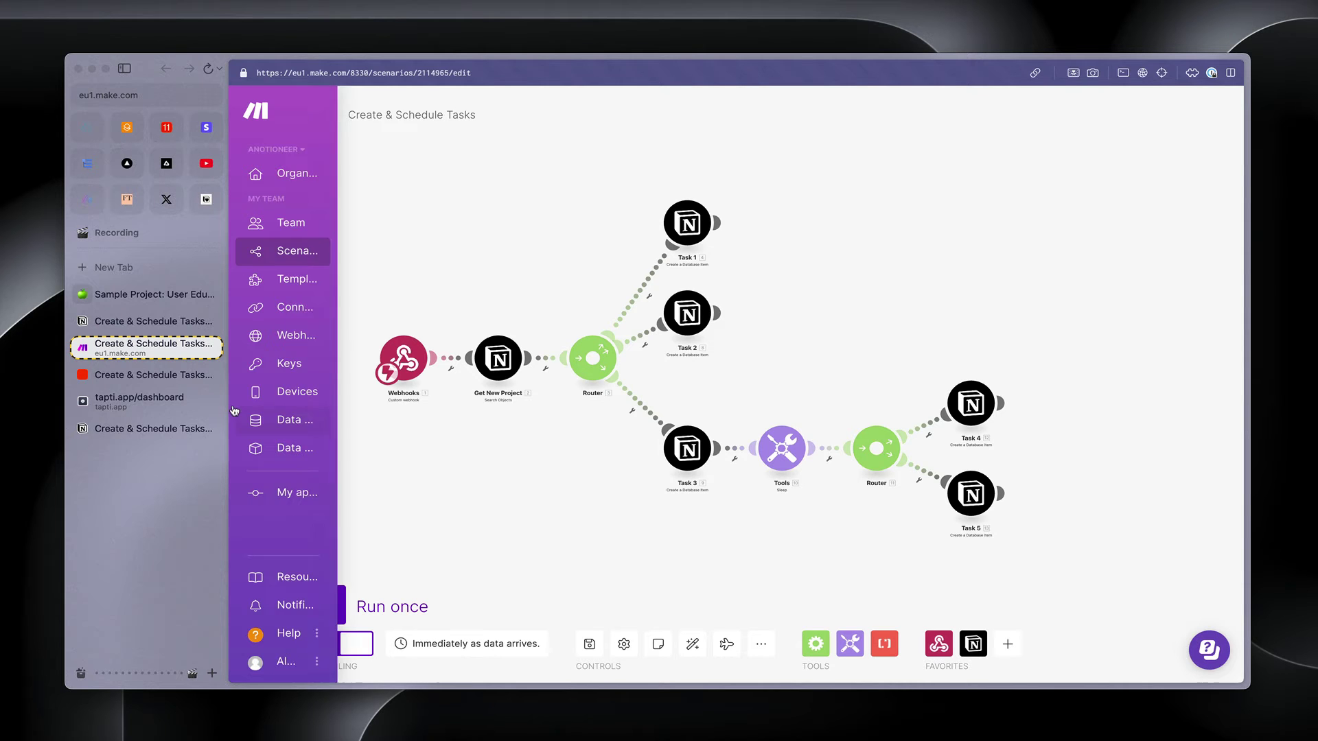
# In the Zapier zap, review the Get New Project step, then open the Today +1 step
pyautogui.click(180, 375)
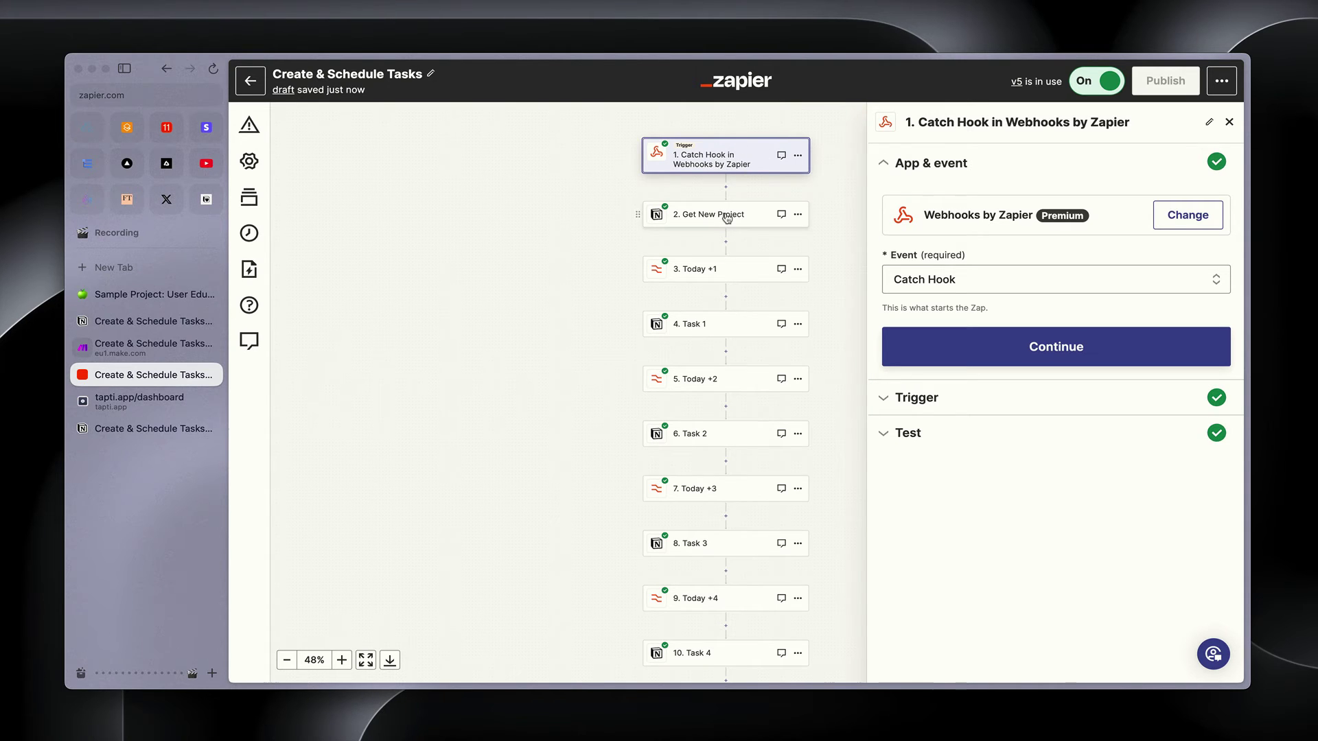
pyautogui.click(727, 216)
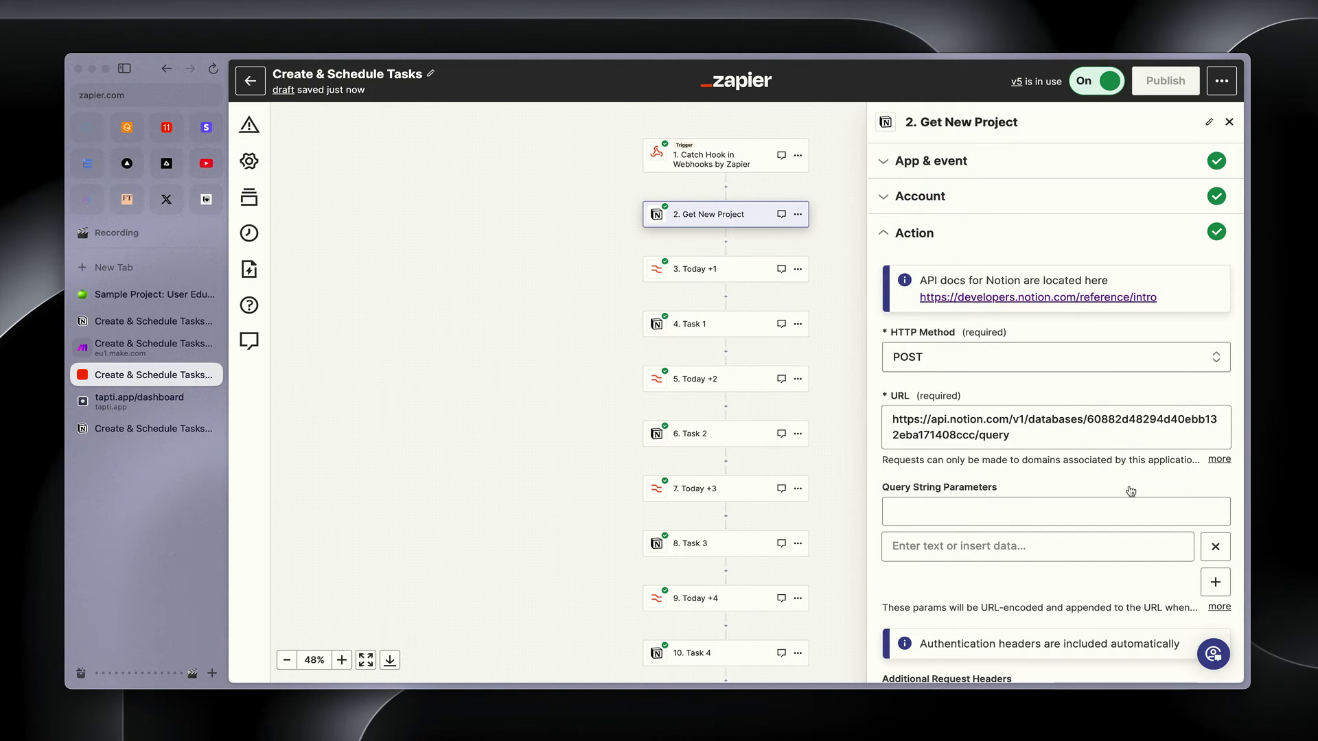
pyautogui.scroll(-6, 1131, 491)
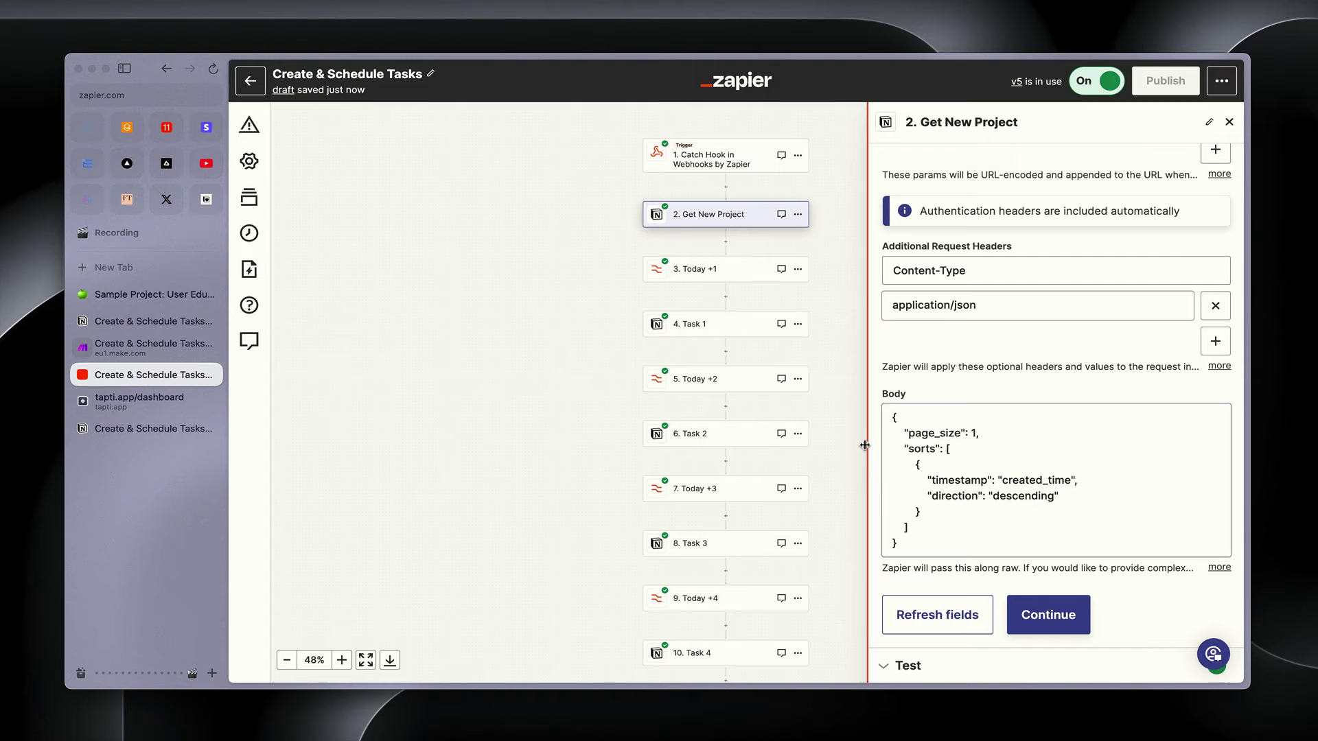
pyautogui.moveTo(834, 443); pyautogui.dragTo(753, 442)
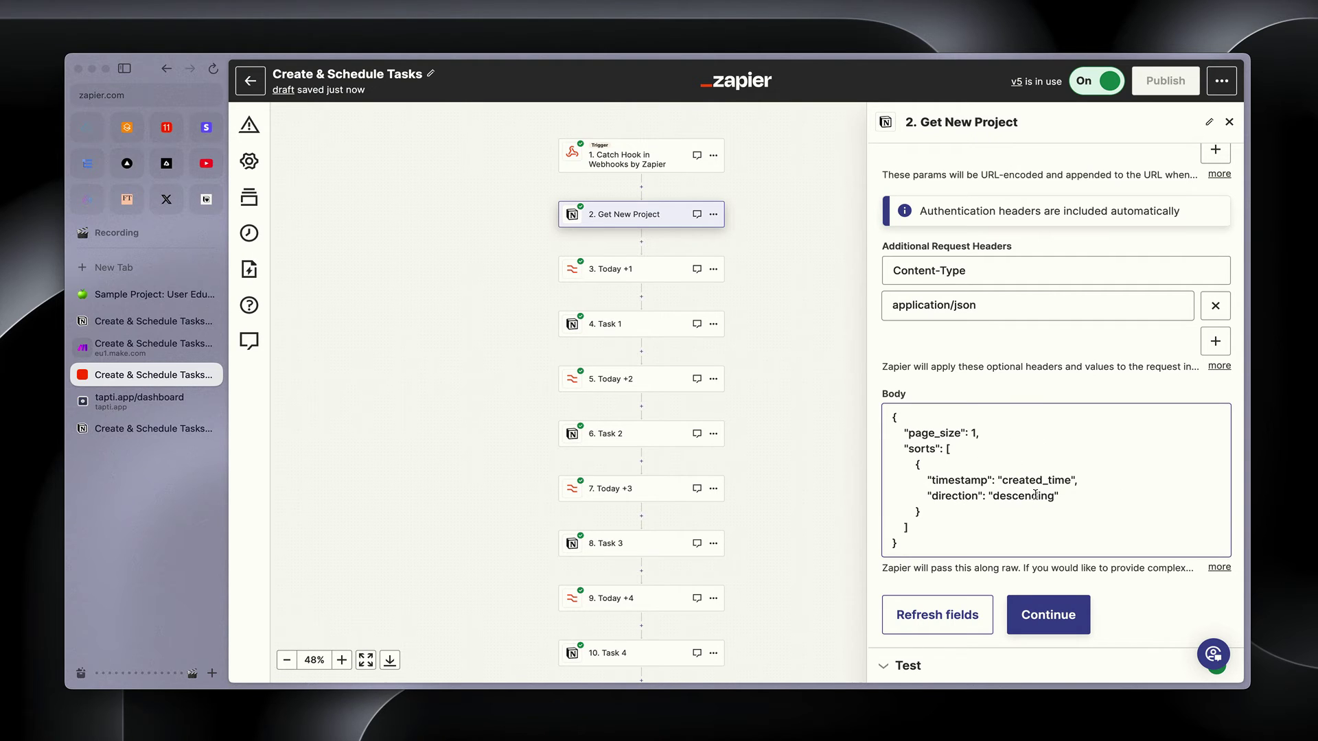
pyautogui.click(638, 268)
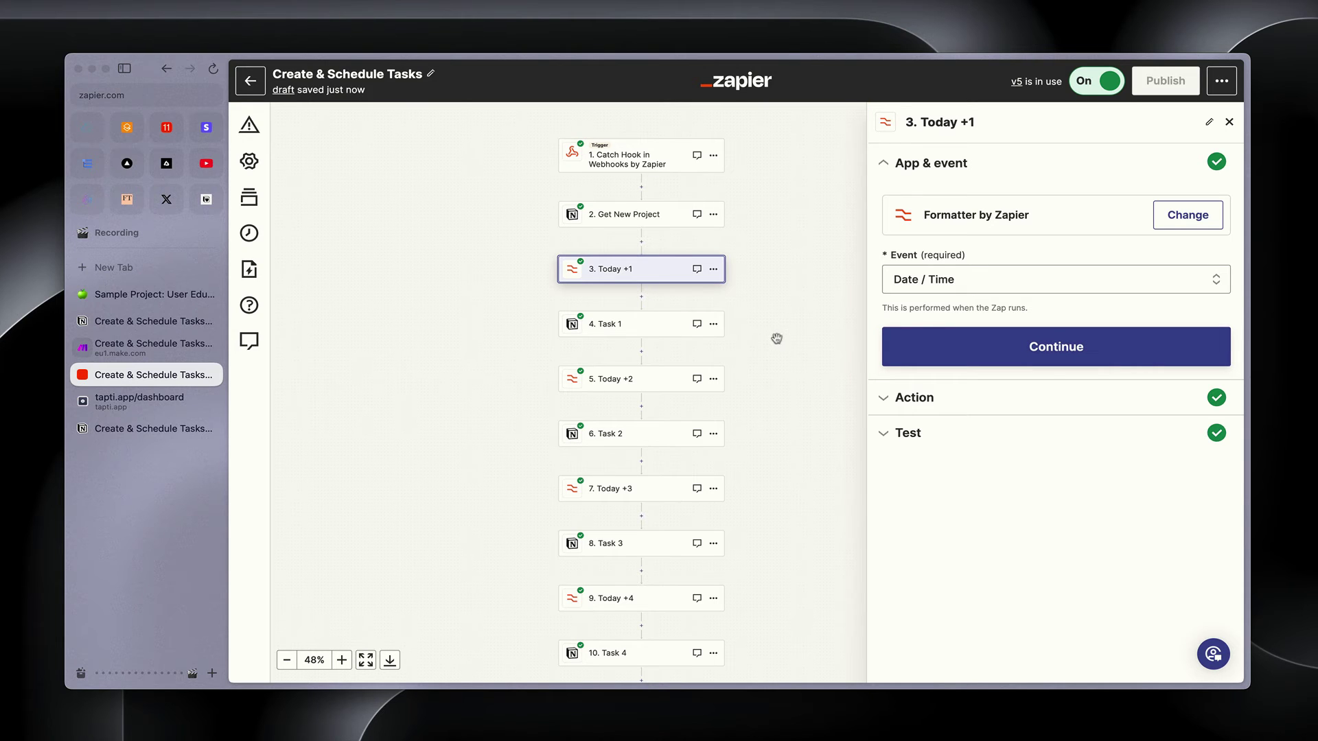
# Check Today +1's action adds 1 day in YYYY-MM-DD, then open the Task 1 step
pyautogui.click(1069, 357)
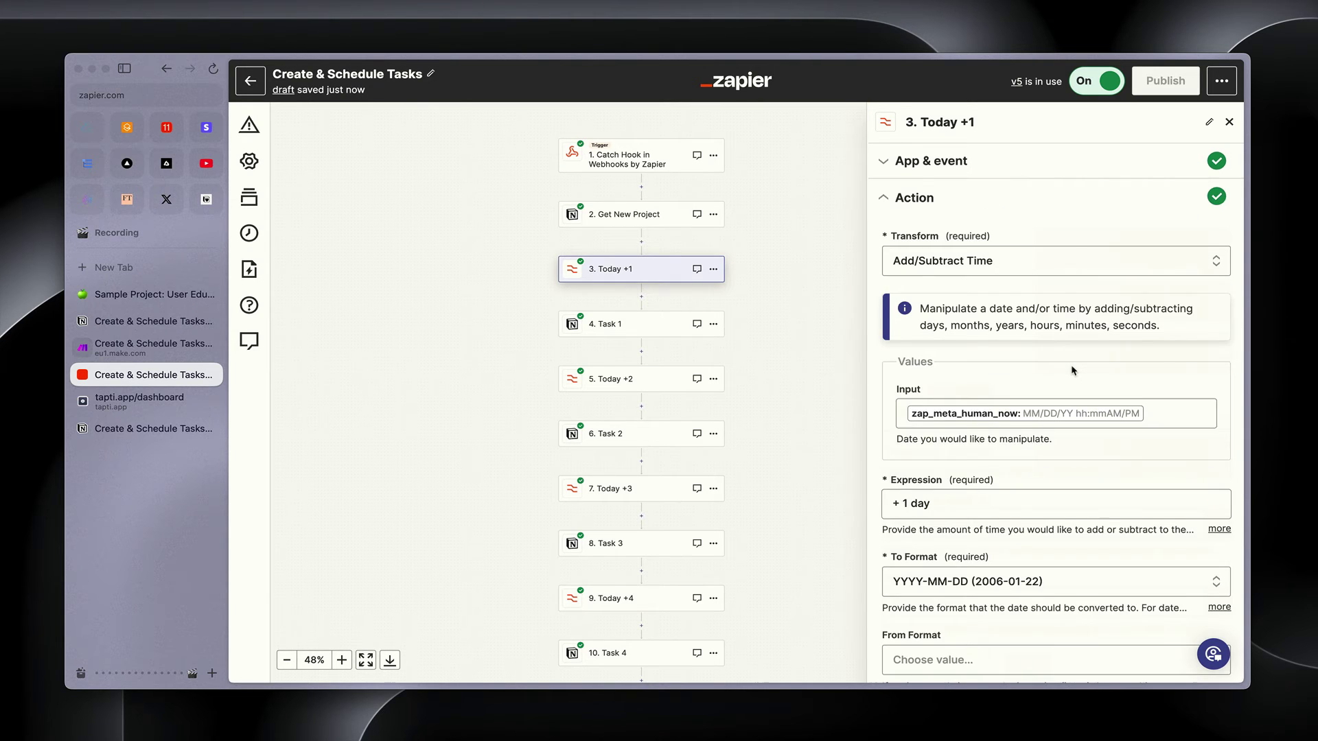
pyautogui.scroll(-2, 1073, 370)
pyautogui.click(1115, 304)
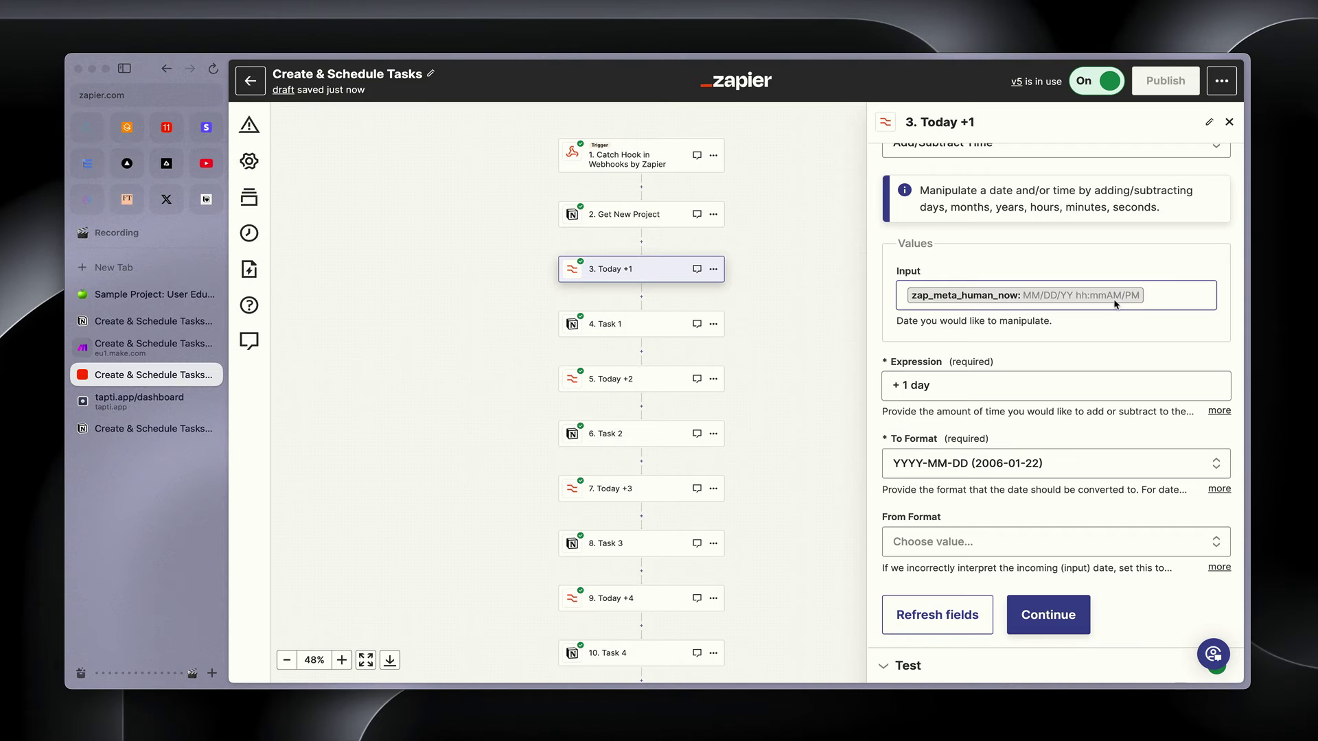
pyautogui.click(995, 395)
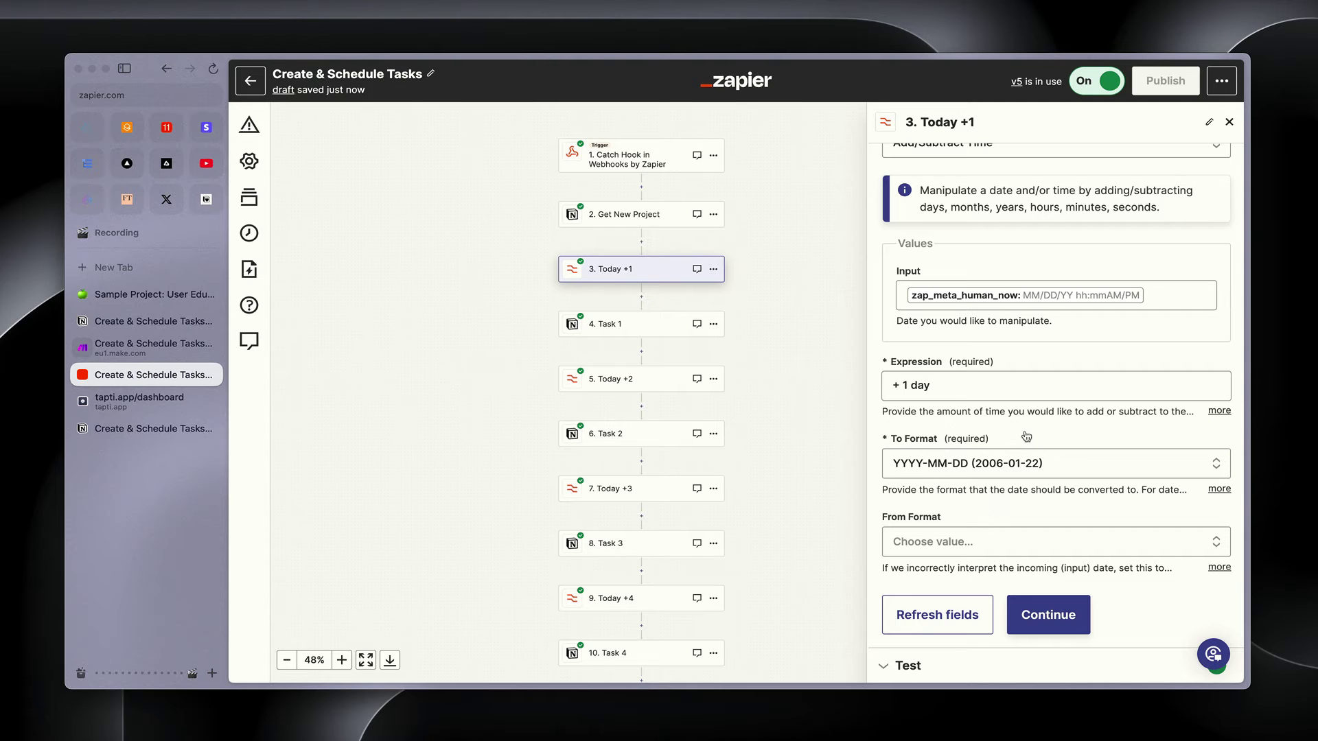
pyautogui.click(653, 331)
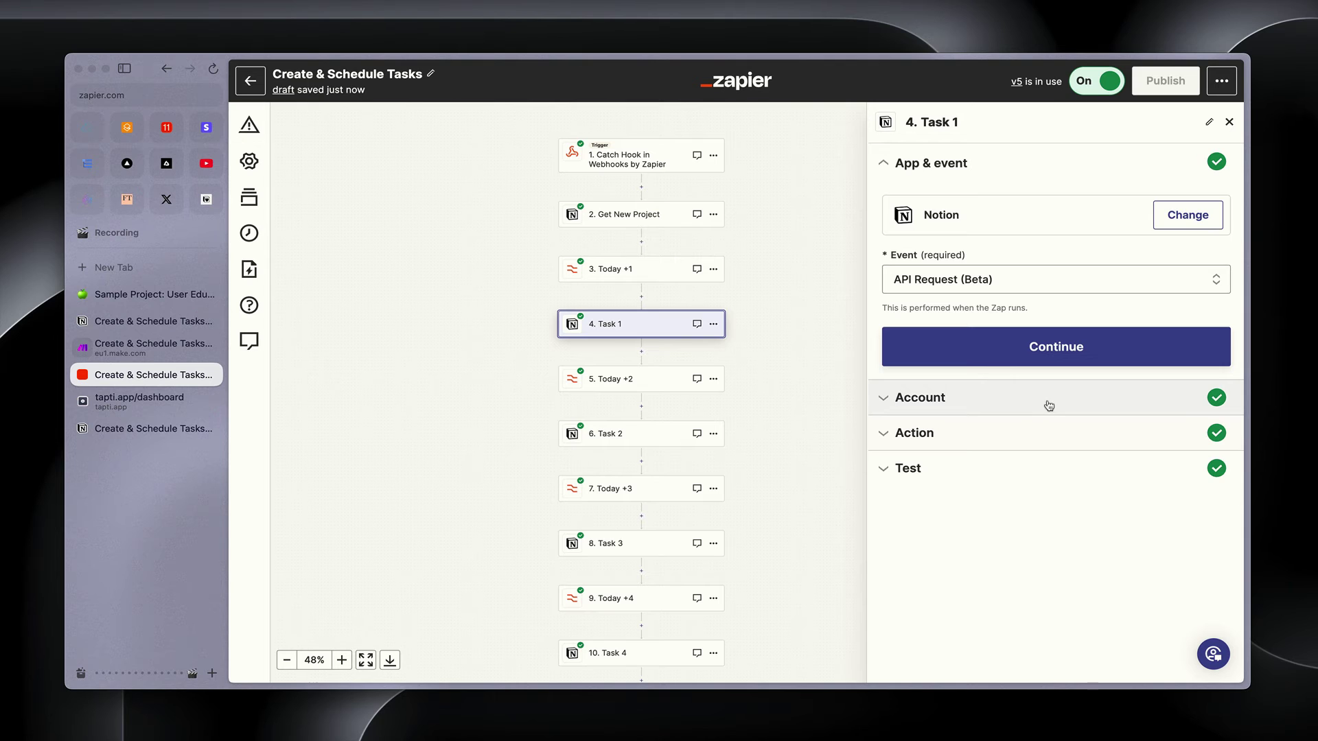
# Review Task 1's Notion API request JSON body, close the panel, and go to the Tapti dashboard
pyautogui.click(1011, 433)
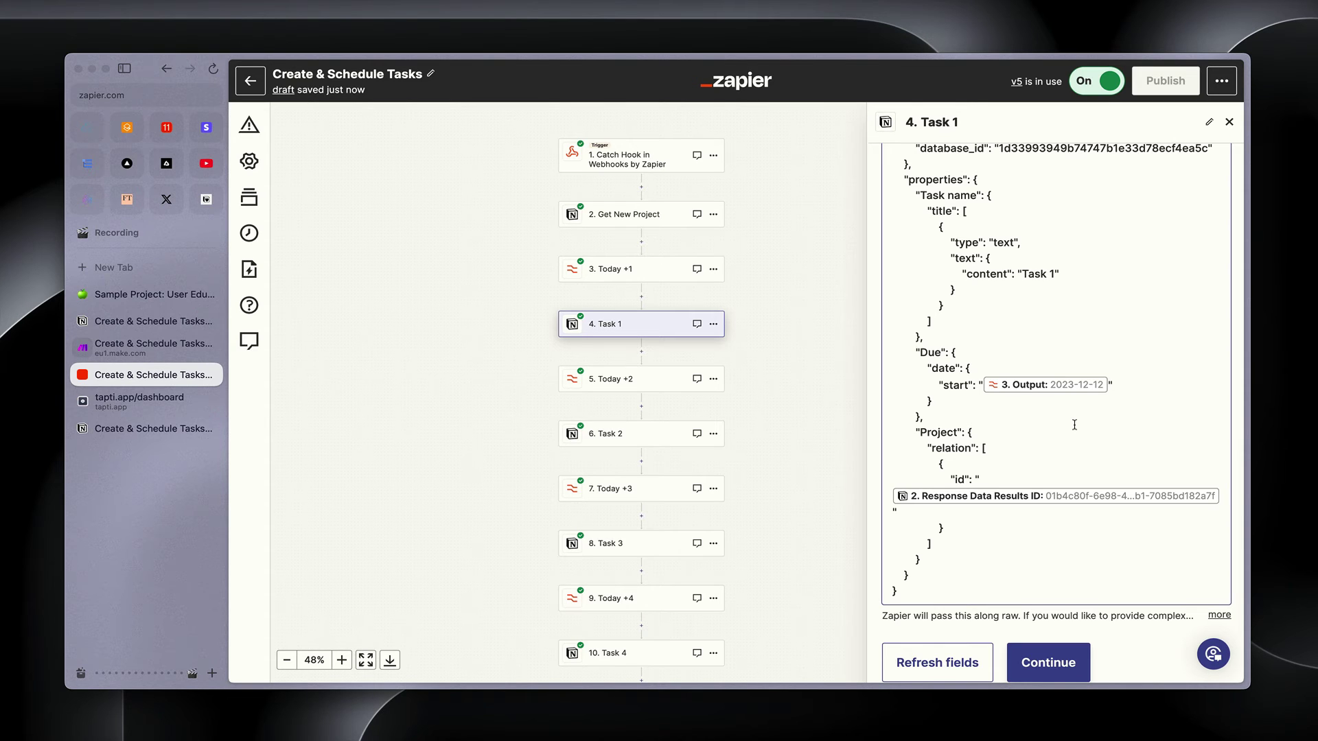
pyautogui.scroll(2, 1074, 424)
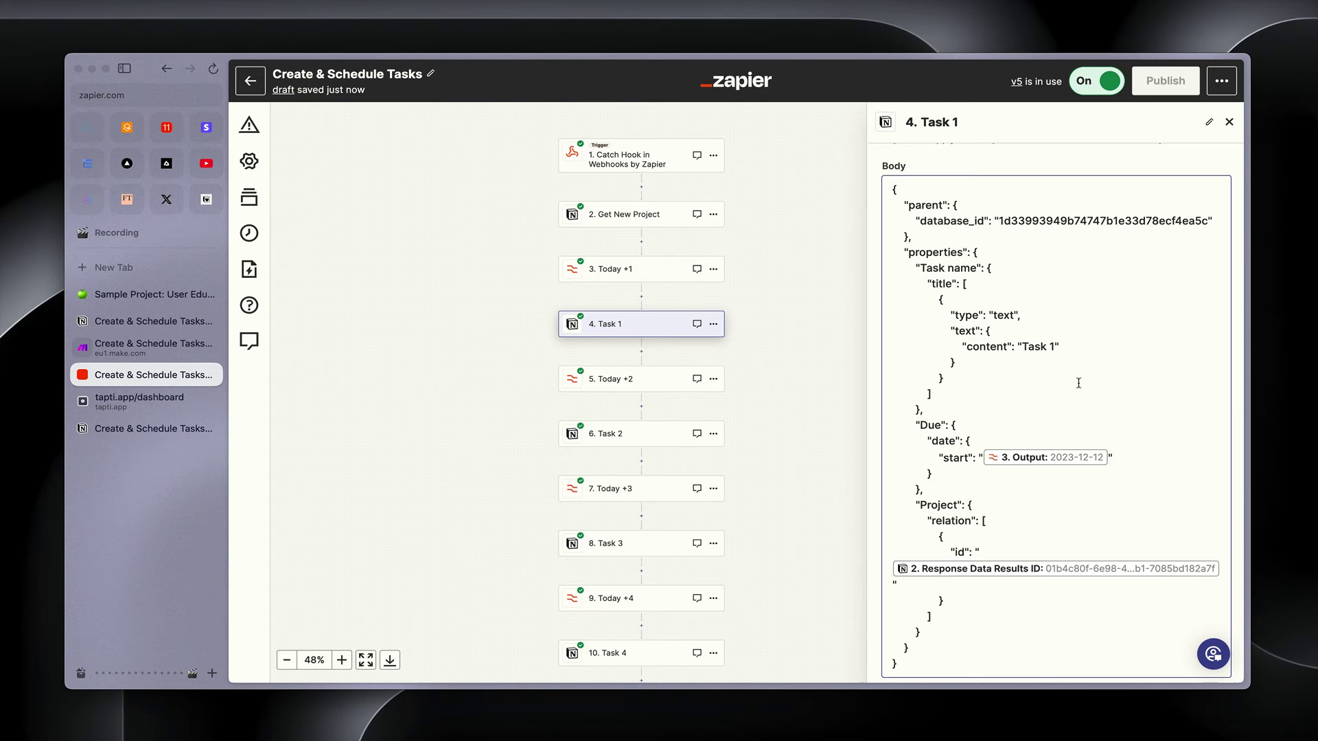
pyautogui.scroll(-3, 1078, 383)
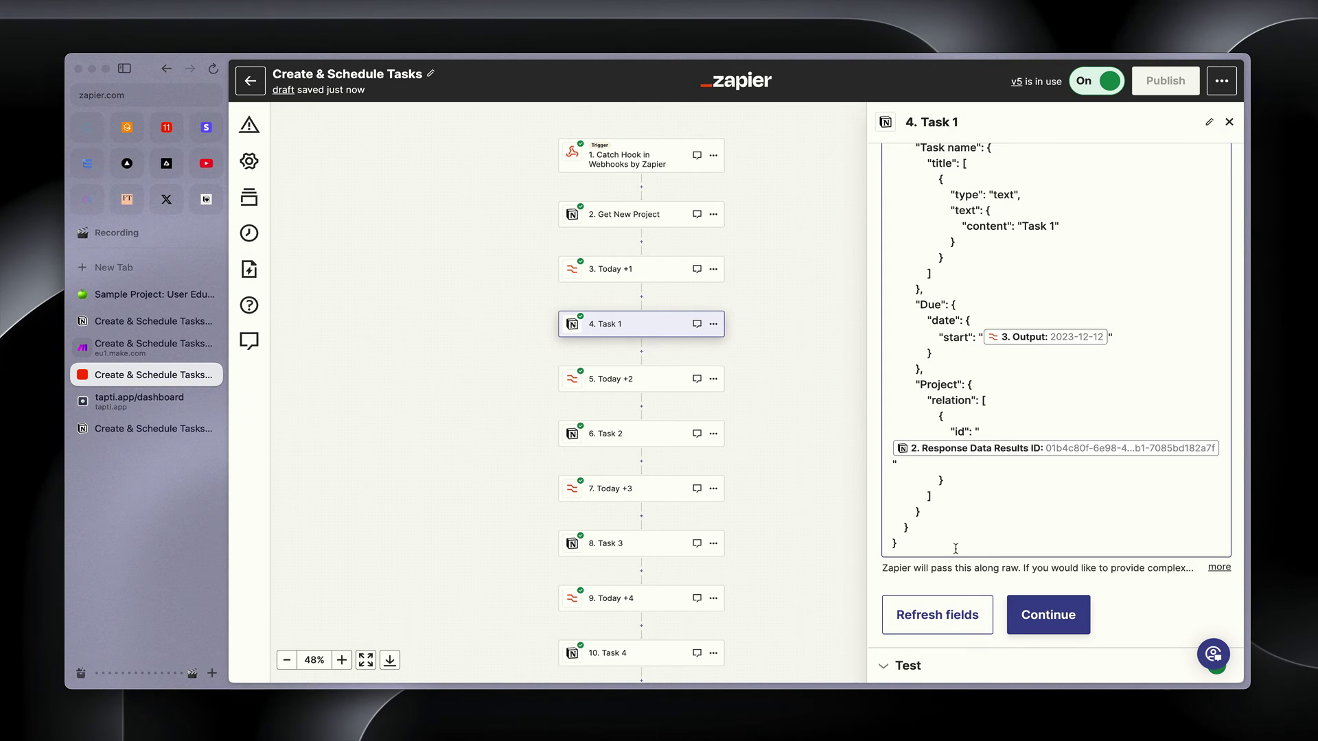
pyautogui.scroll(-4, 748, 436)
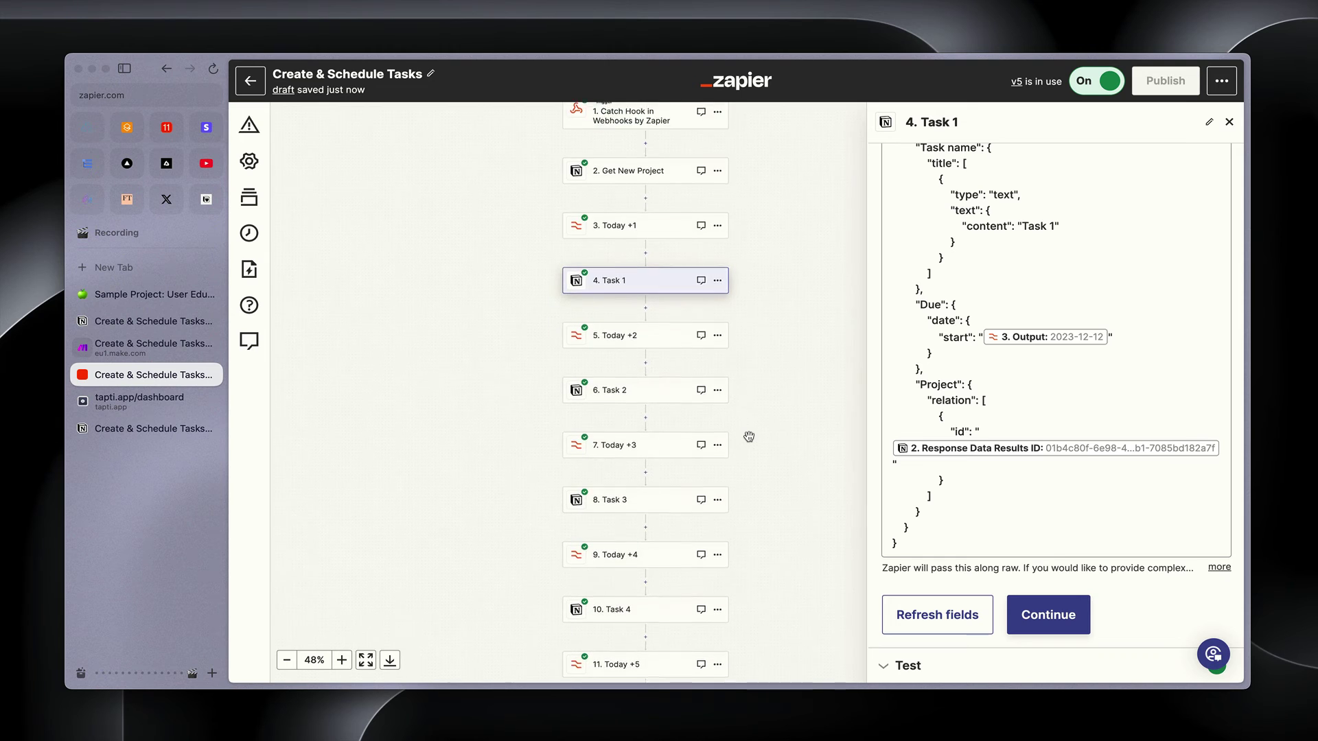
pyautogui.scroll(4, 748, 437)
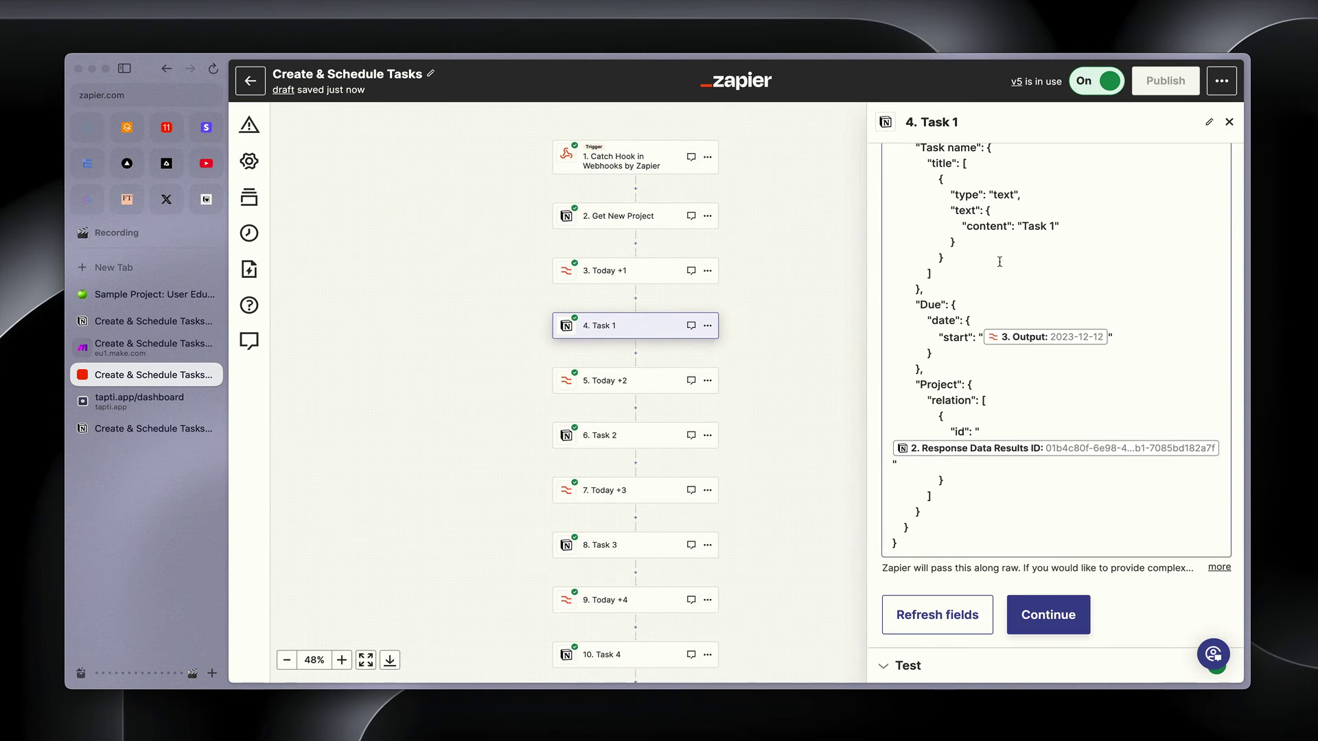
pyautogui.click(758, 411)
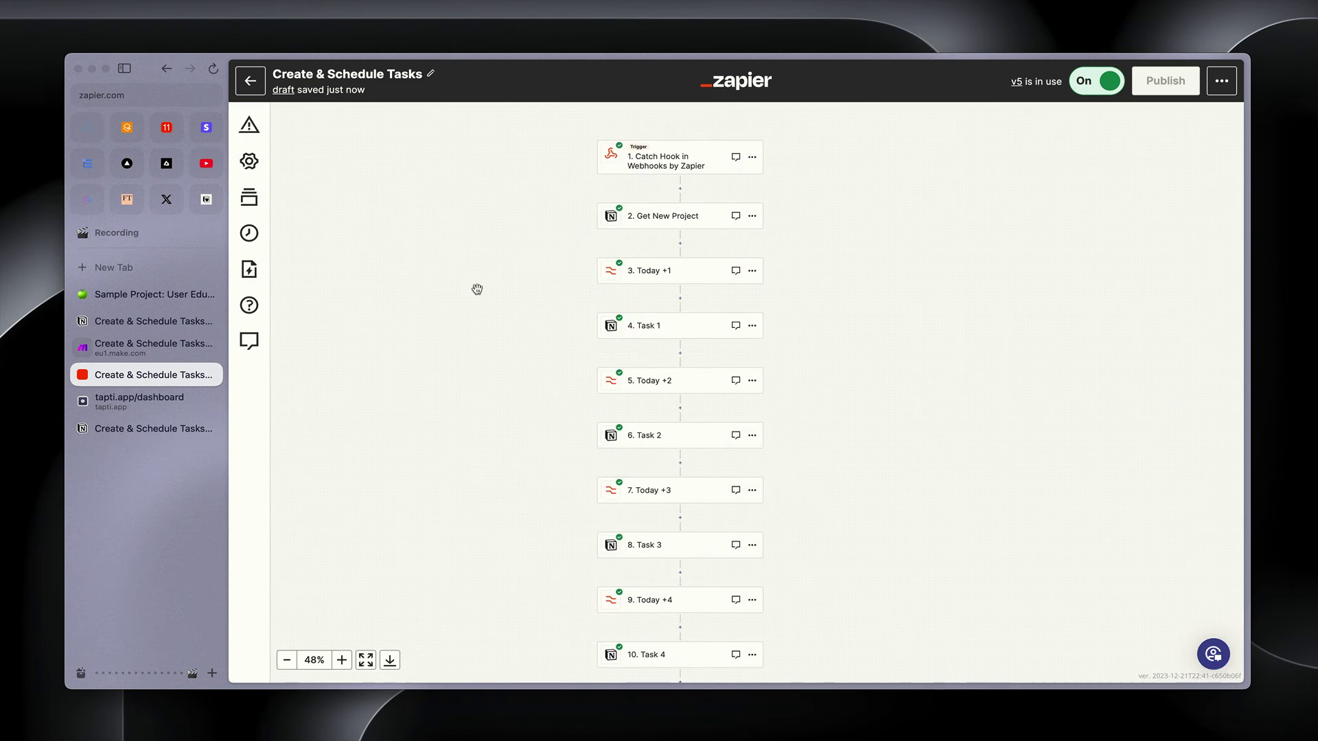
pyautogui.click(152, 402)
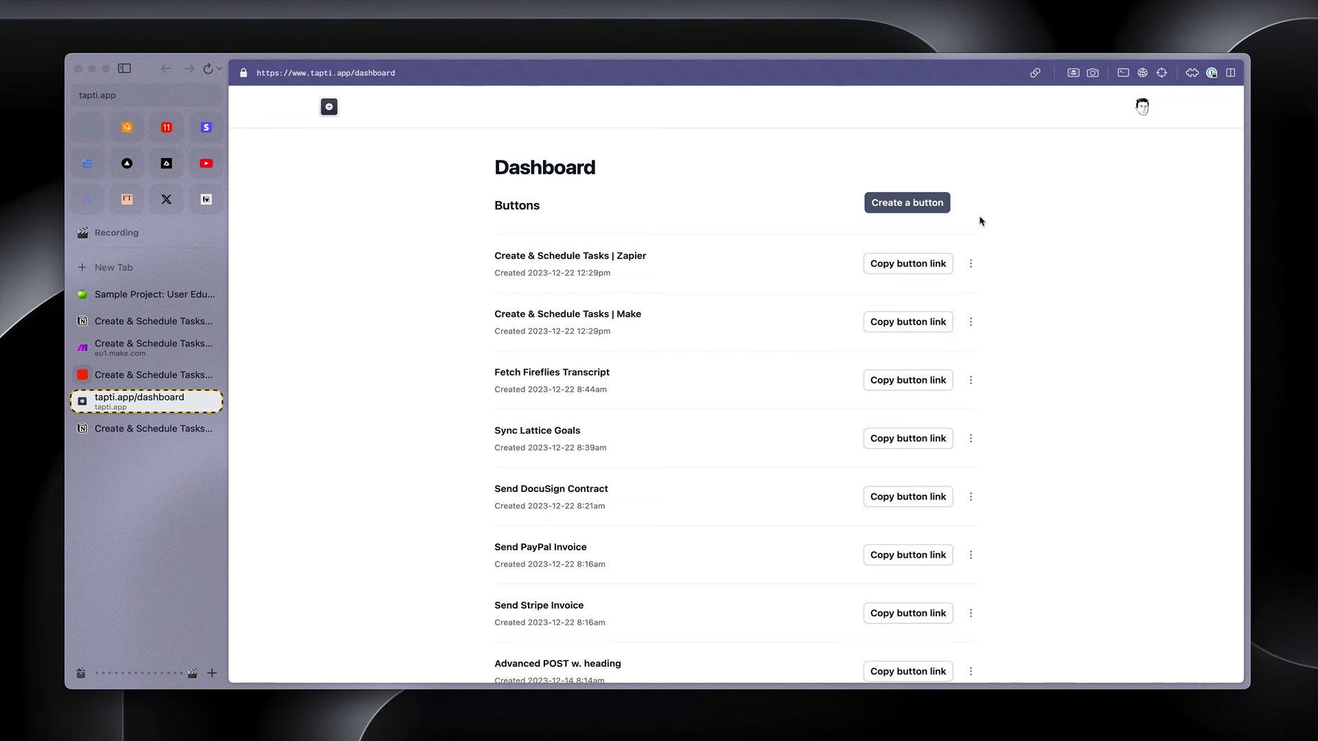
# Create a Tapti button named 'Create & Schedule Tasks Demo' with text 'Submit' and heading 'Create Tasks'
pyautogui.click(925, 208)
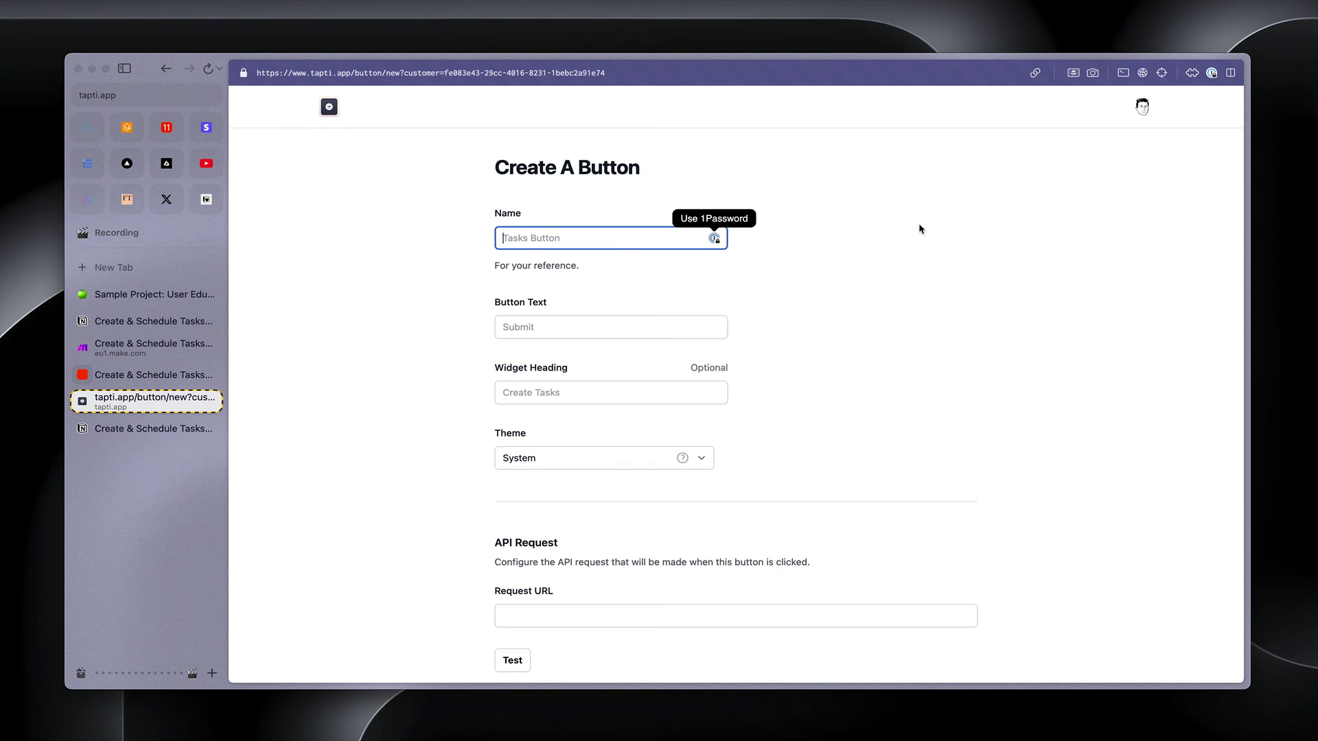
pyautogui.write('C')
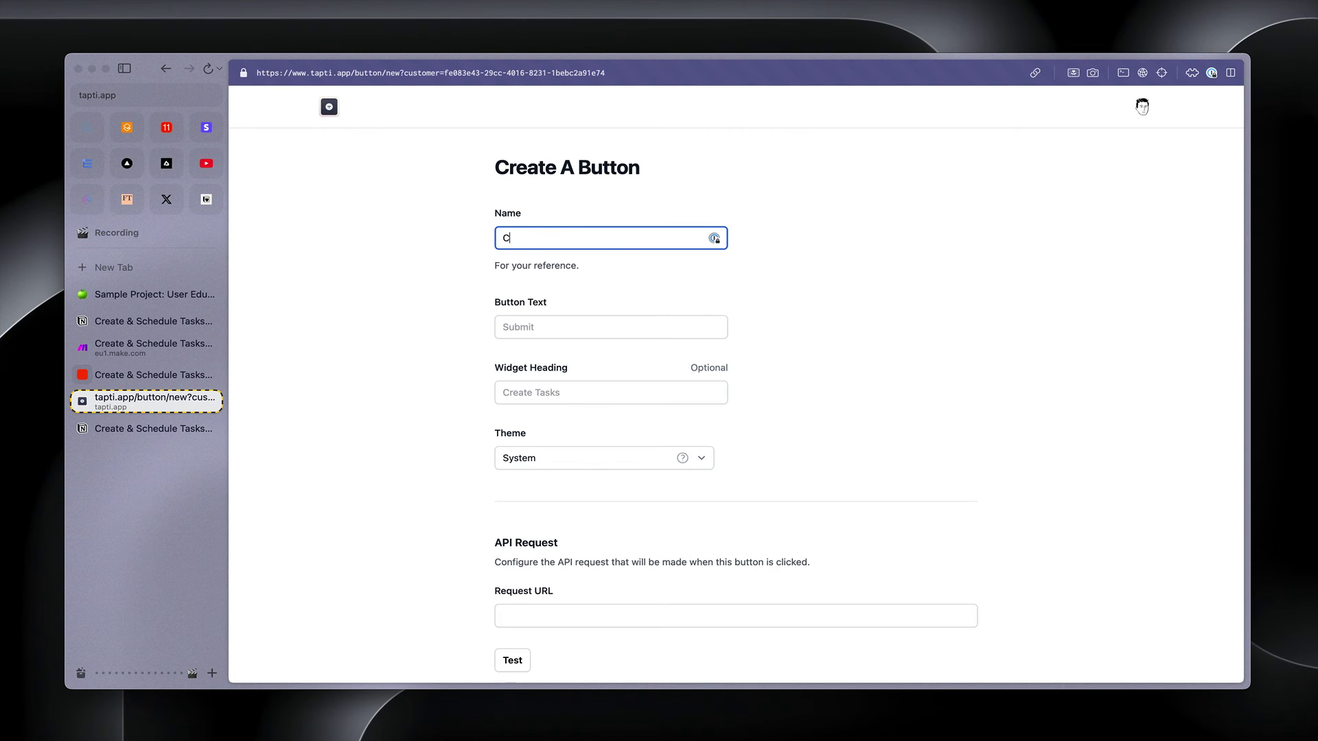
pyautogui.write('reate & Schedule Task')
pyautogui.press('BackSpace')
pyautogui.press('BackSpace')
pyautogui.press('BackSpace')
pyautogui.press('BackSpace')
pyautogui.press('BackSpace')
pyautogui.write('Tasks Demo')
pyautogui.press('Tab')
pyautogui.write('Submit')
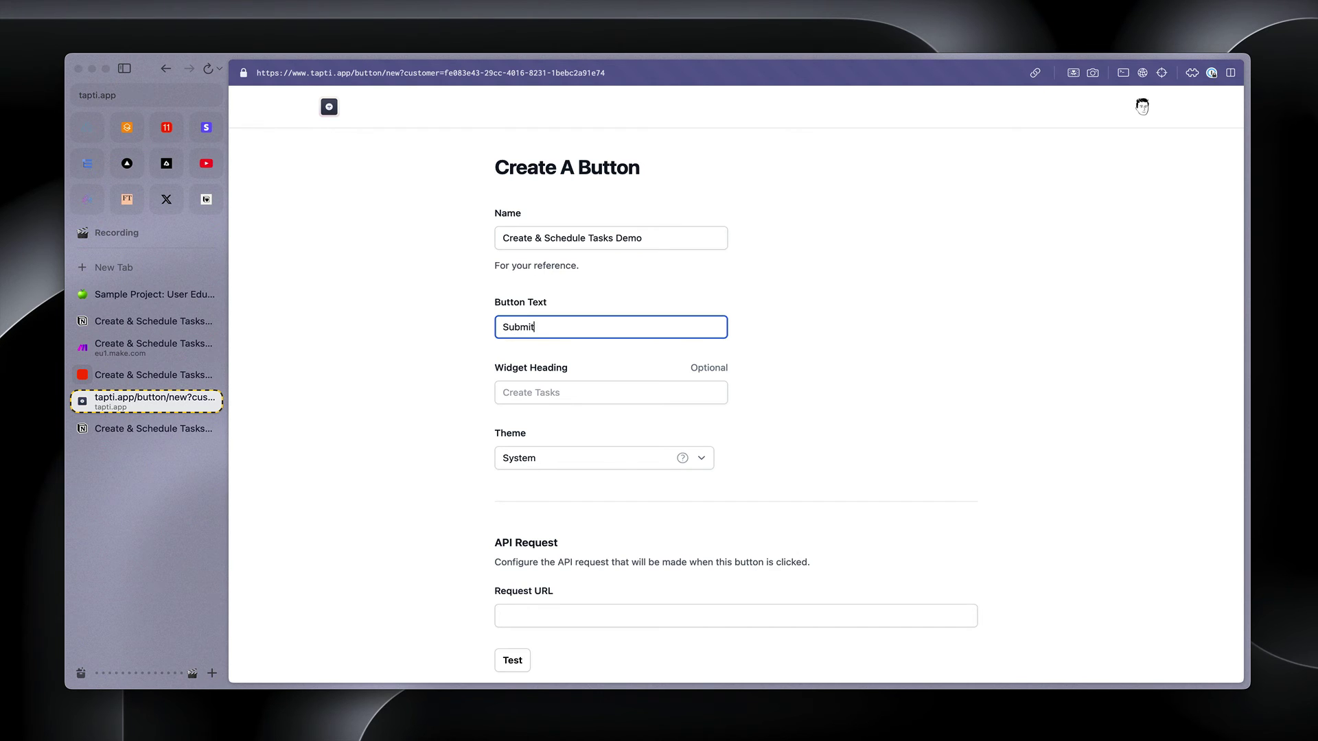
pyautogui.press('Tab')
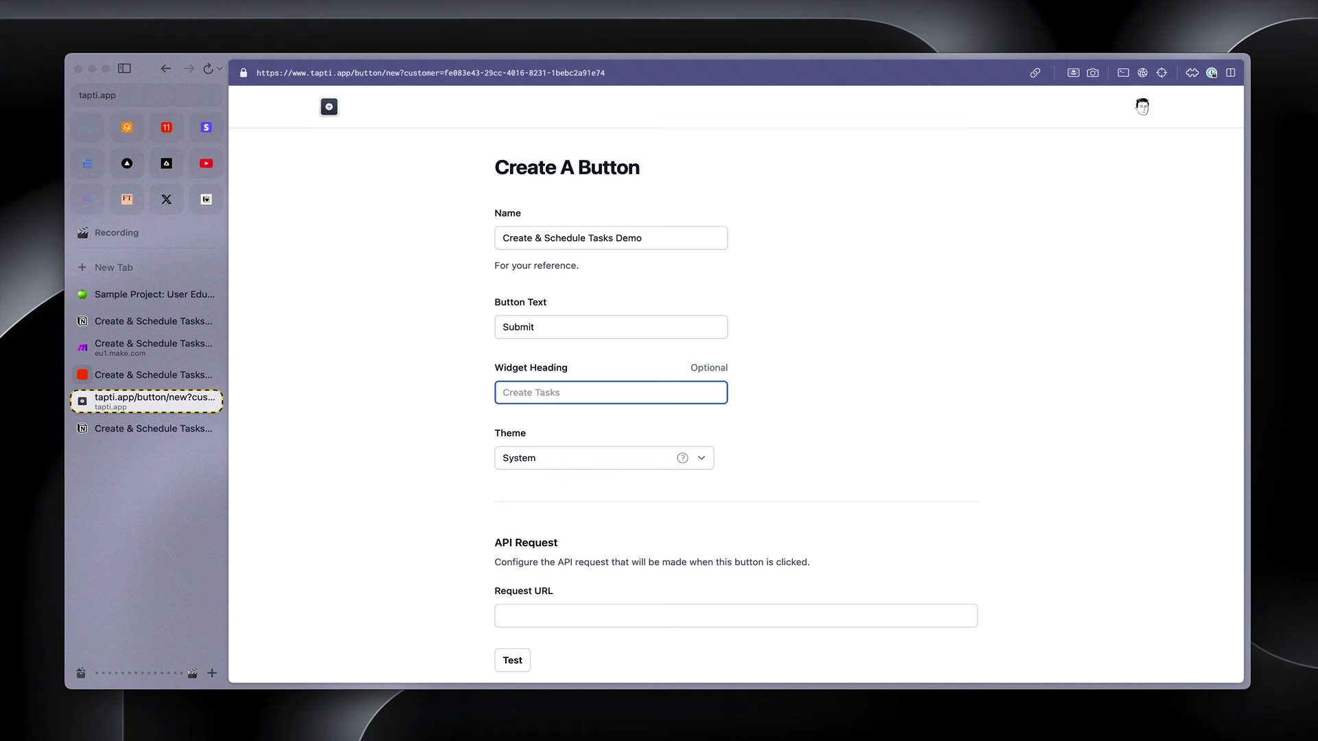
pyautogui.write('Create He')
pyautogui.press('BackSpace')
pyautogui.write('Tasks')
# Set the widget theme to Light and move to the Request URL field
pyautogui.scroll(-3, 659, 347)
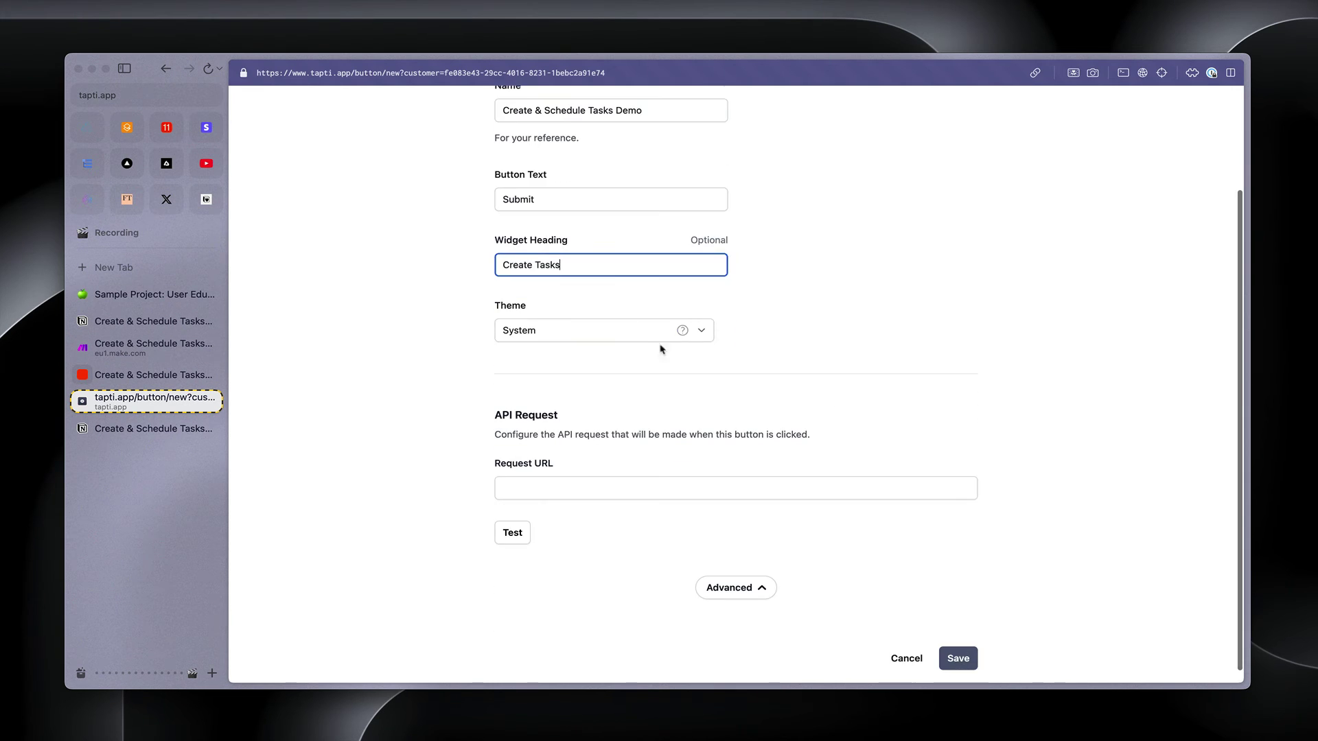
pyautogui.click(635, 330)
pyautogui.click(635, 347)
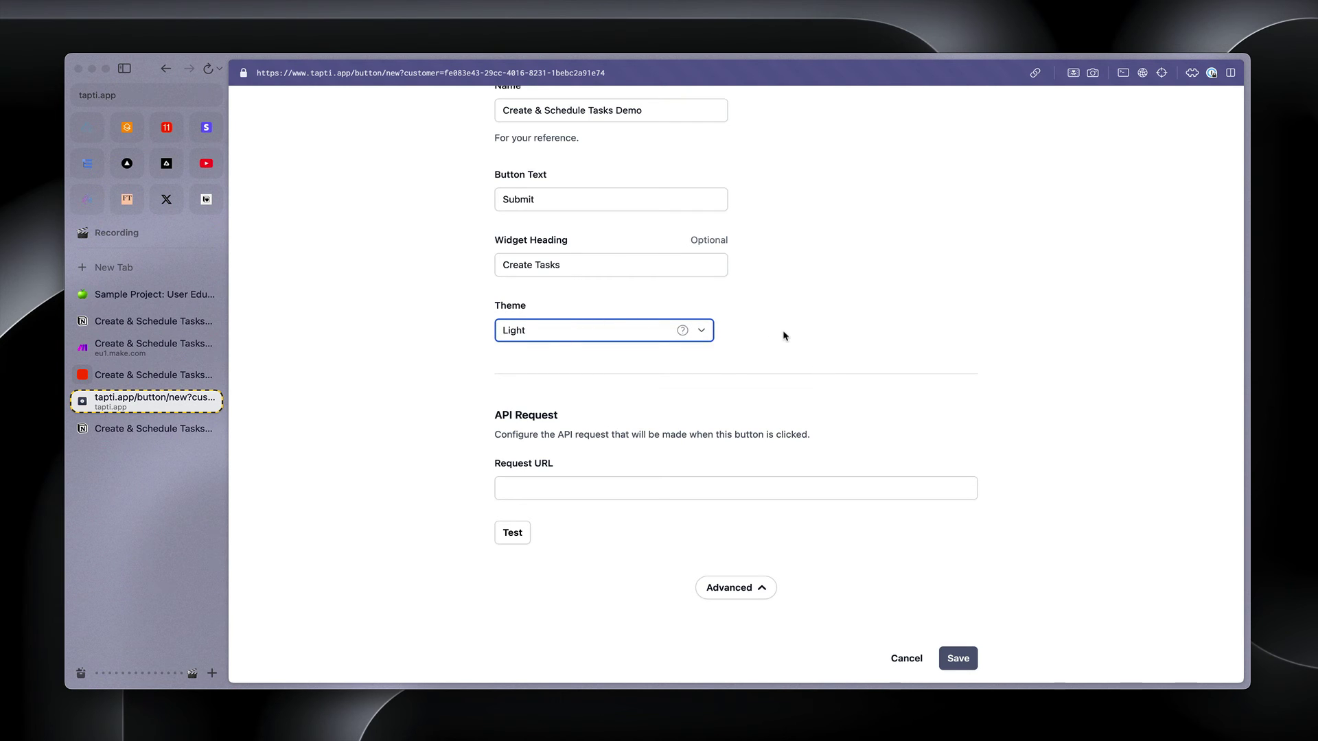
pyautogui.moveTo(678, 333)
pyautogui.click(589, 483)
pyautogui.scroll(-1, 590, 482)
pyautogui.scroll(-1, 590, 482)
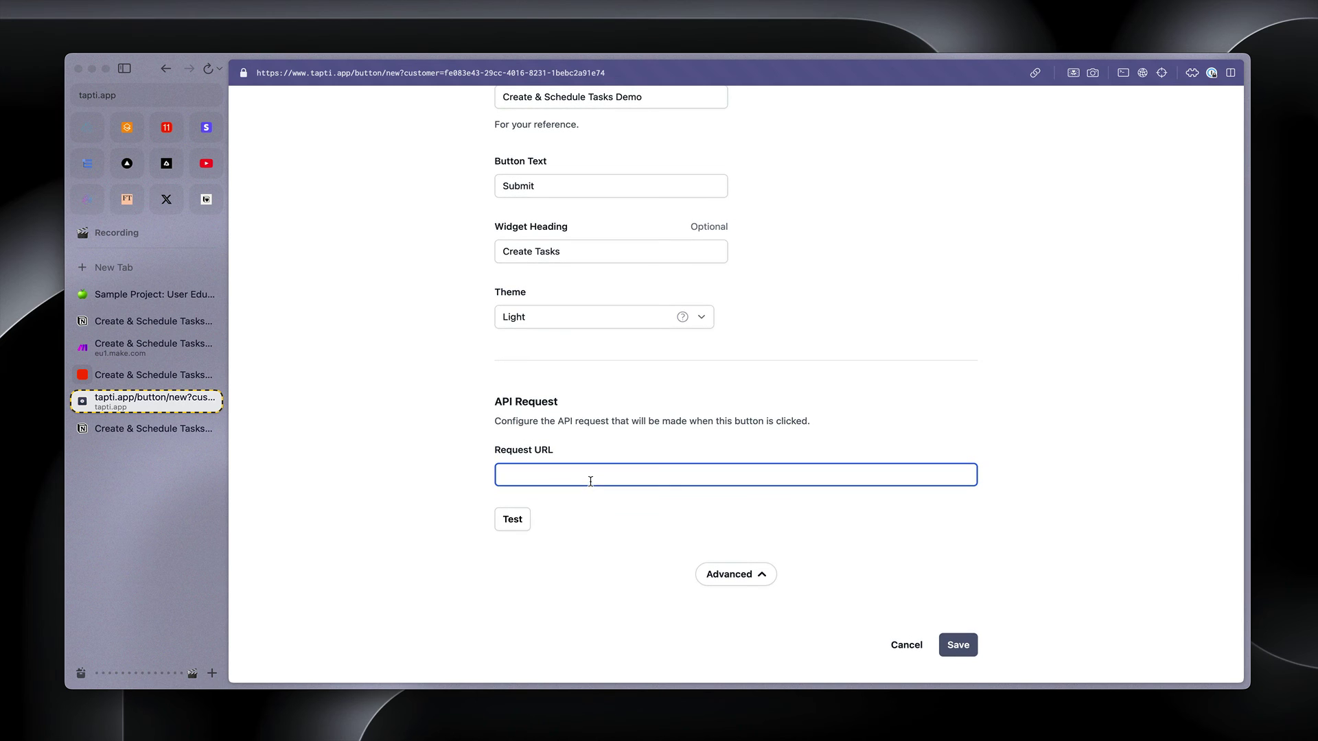
# Copy the Make scenario's webhook address into the Tapti button's Request URL
pyautogui.click(134, 348)
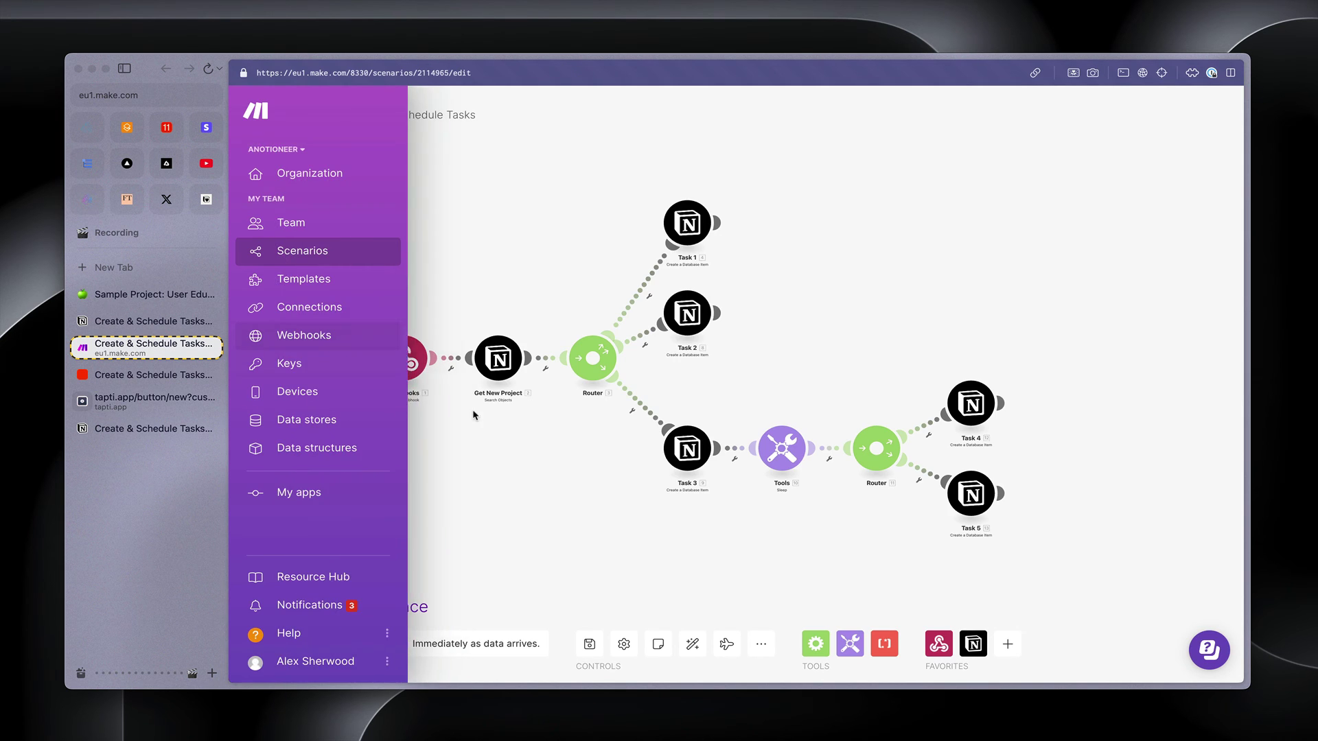
pyautogui.click(401, 353)
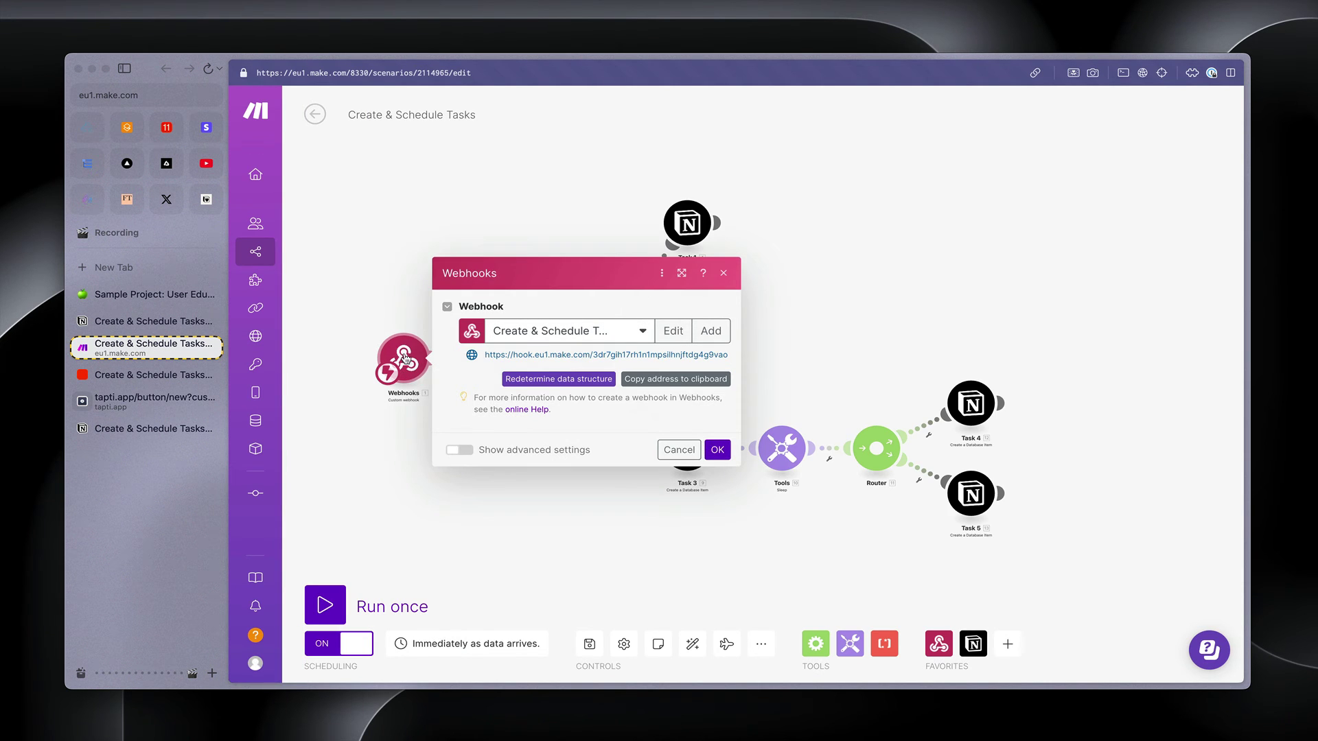
pyautogui.click(664, 379)
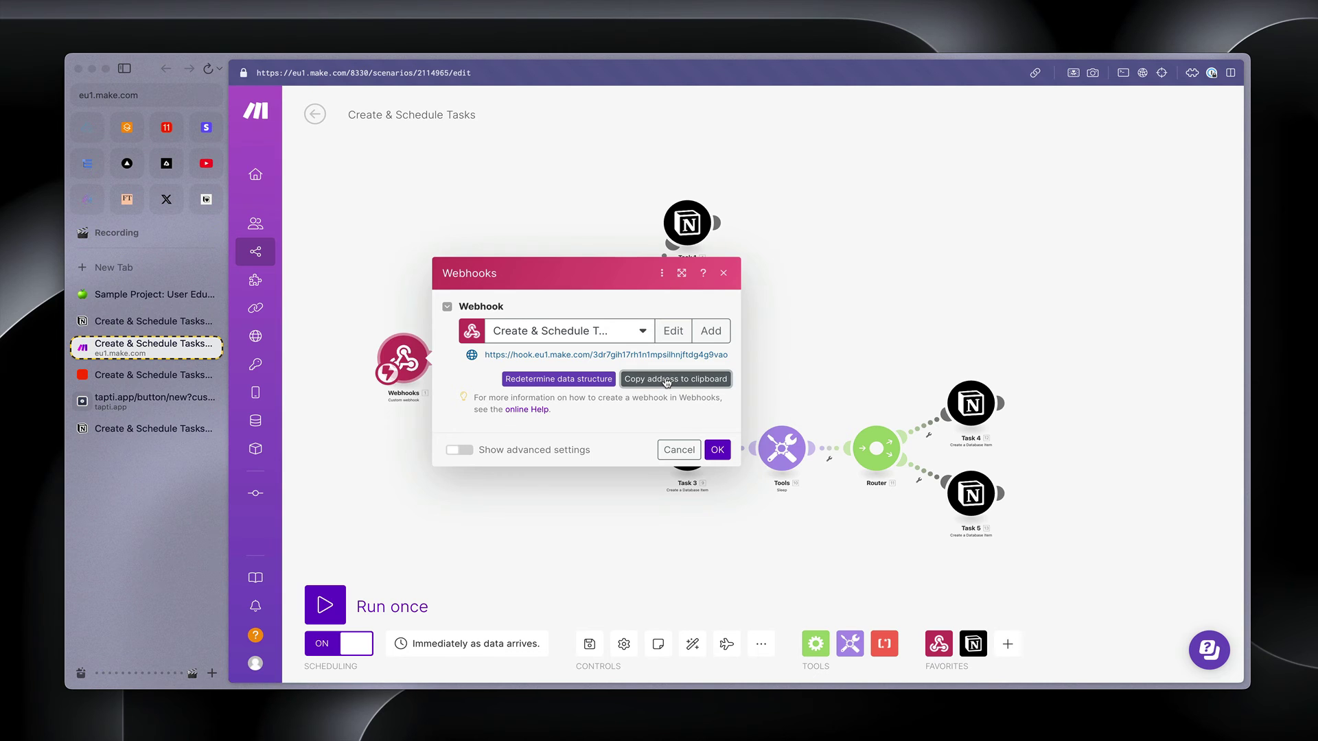
pyautogui.click(146, 399)
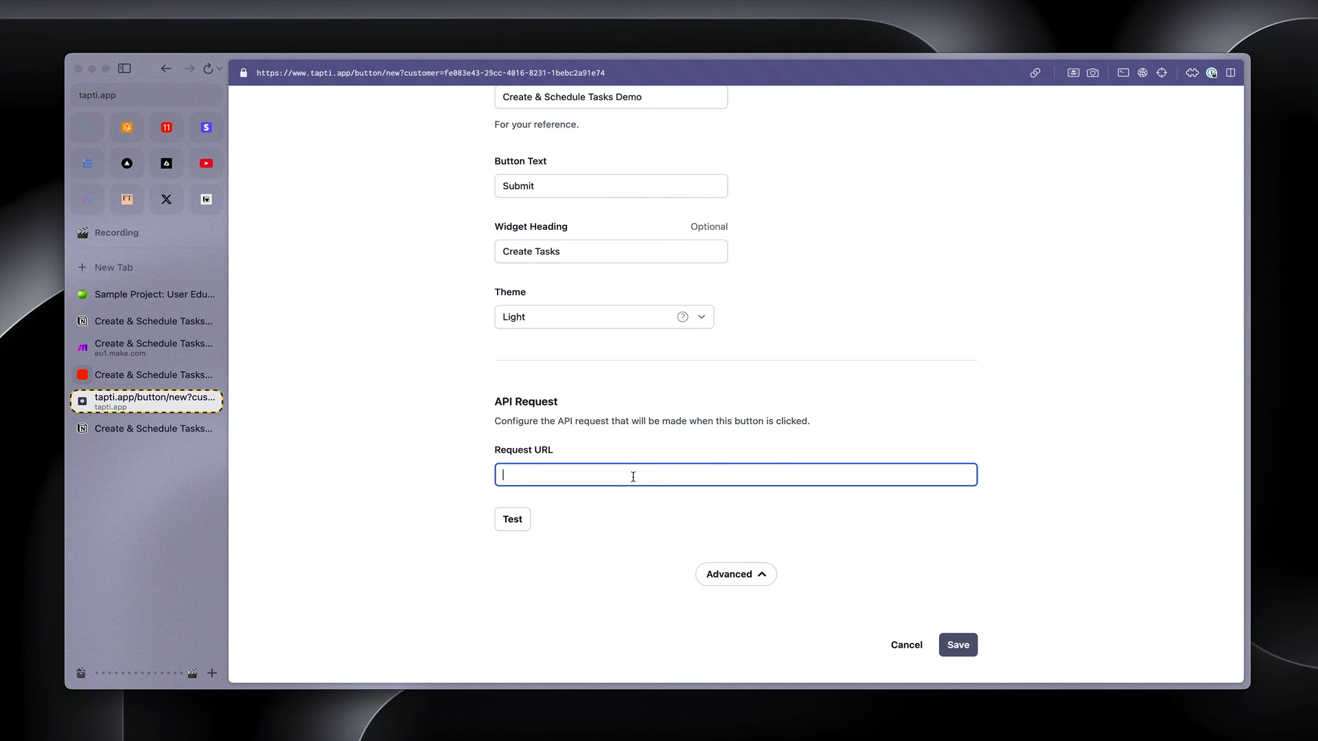
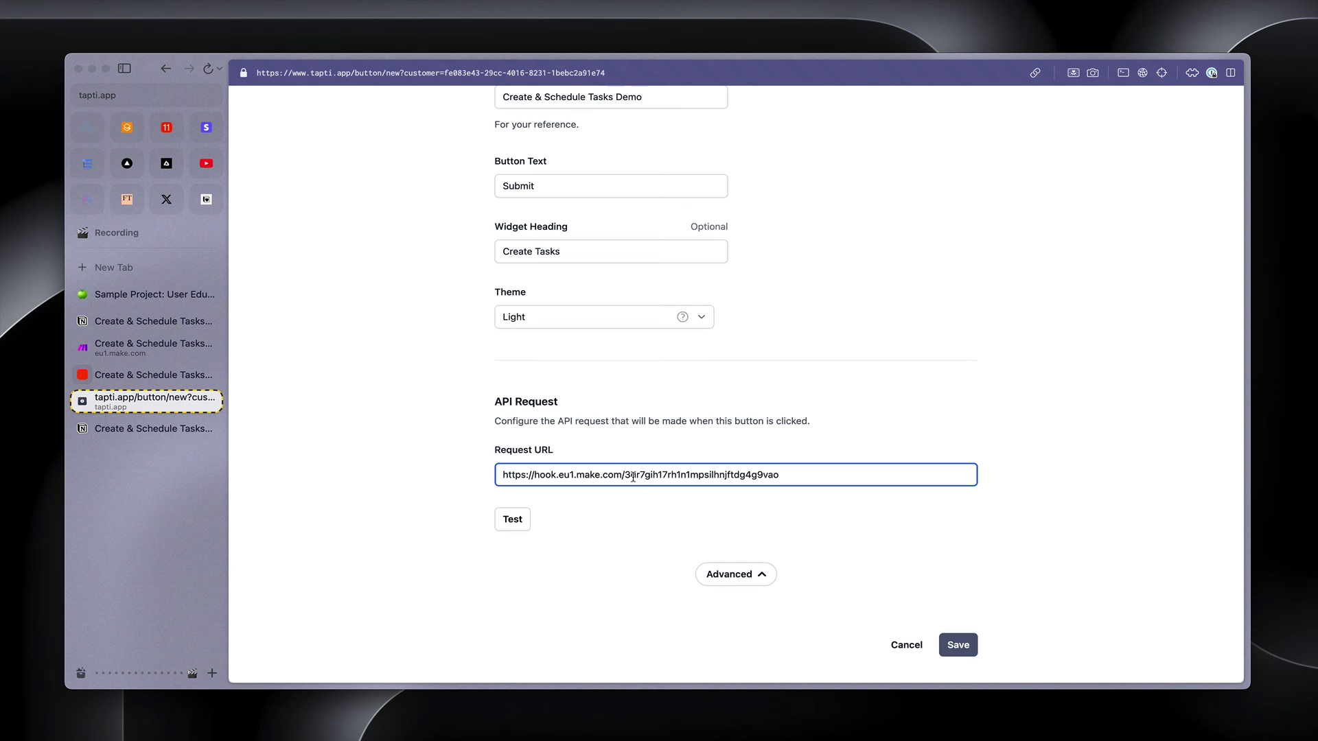
# Run only the Webhooks module in Make so it waits for Tapti's test request
pyautogui.click(137, 350)
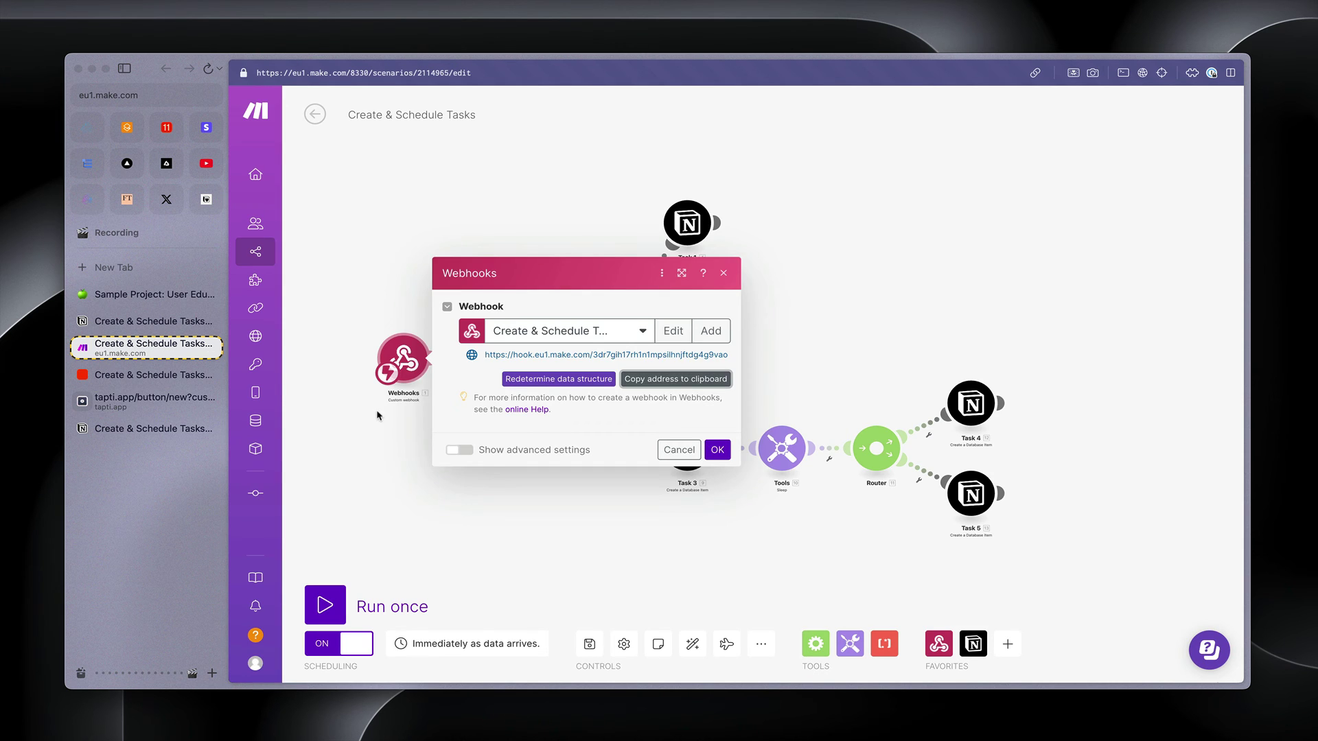
pyautogui.click(377, 416)
pyautogui.rightClick(401, 360)
pyautogui.click(453, 390)
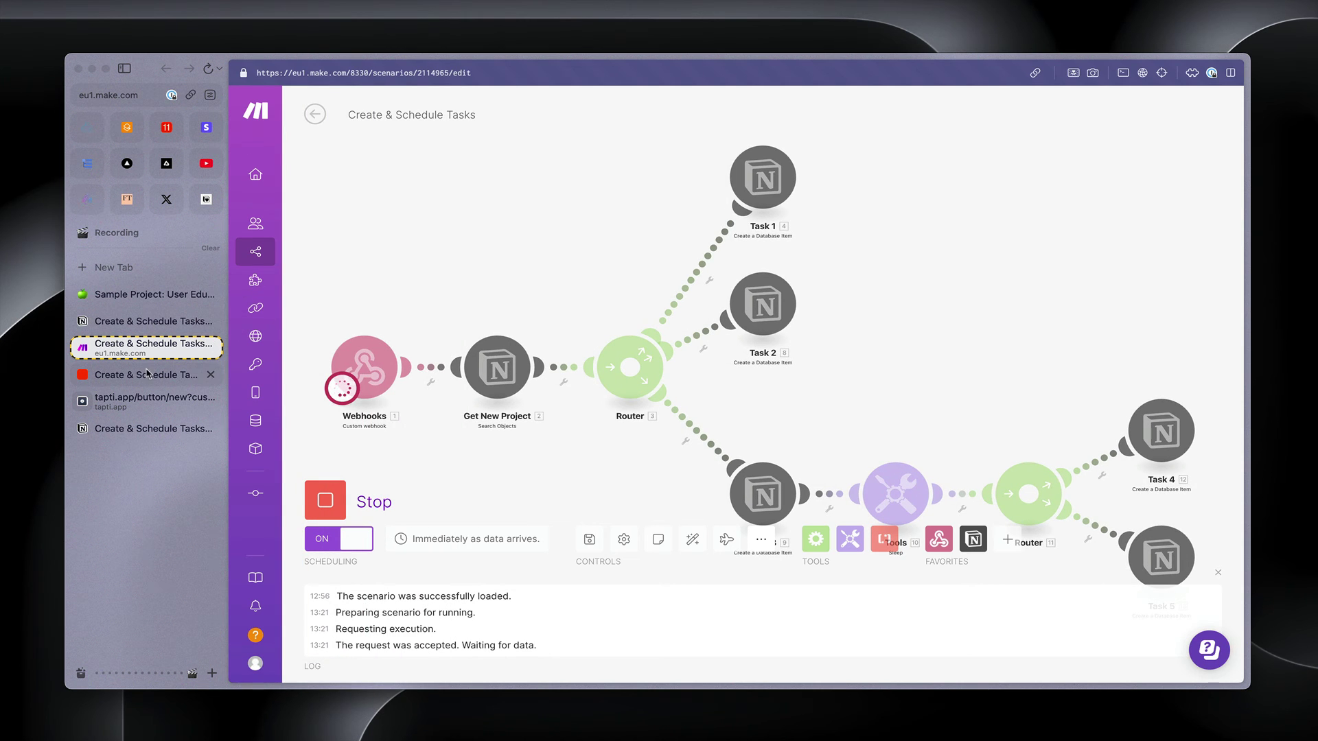
pyautogui.click(144, 400)
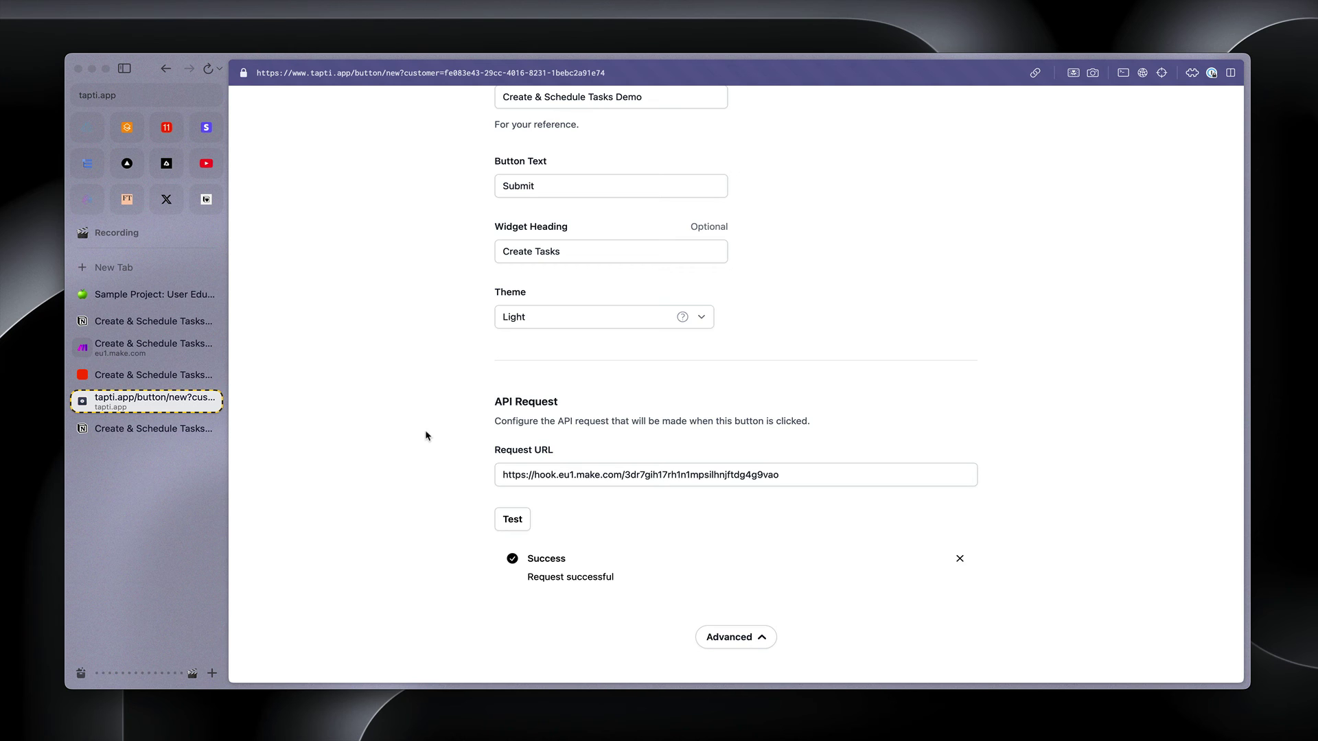
# Inspect the bundle the Make webhook received, then return to the Tapti button form
pyautogui.click(164, 352)
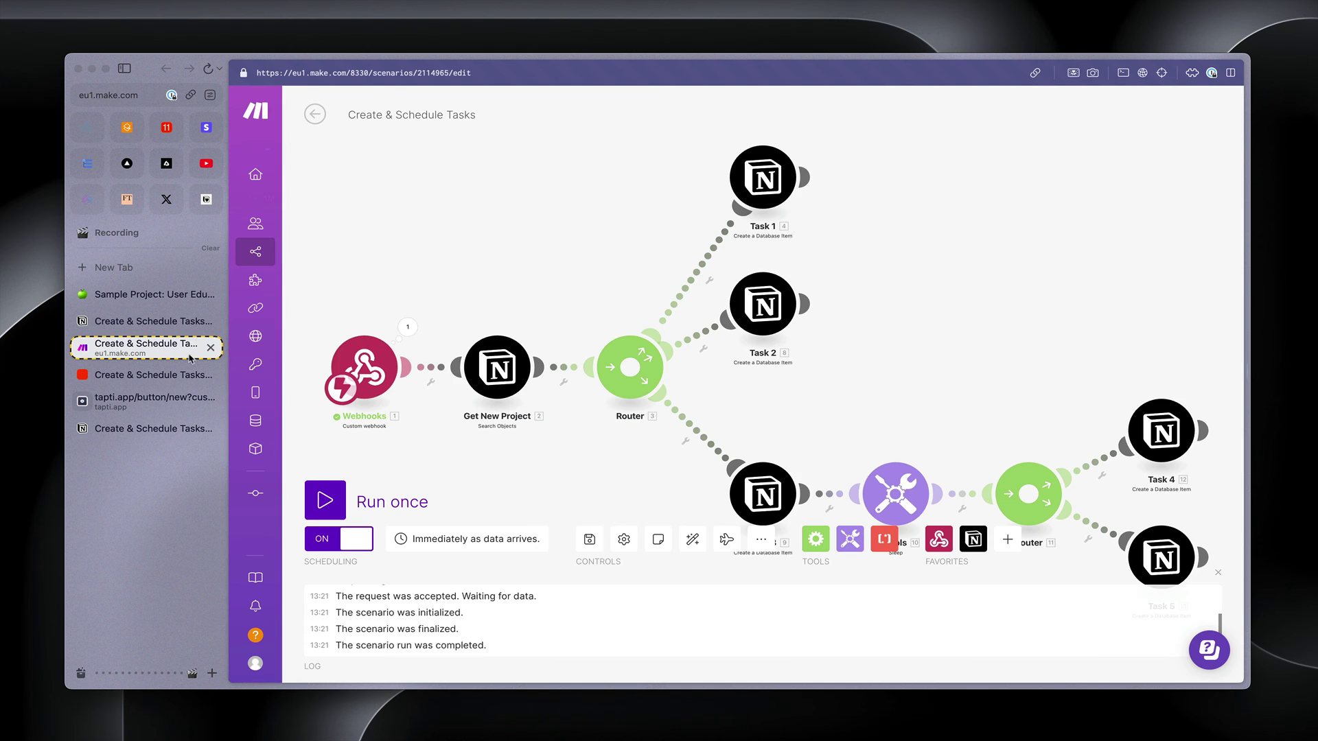
pyautogui.click(408, 328)
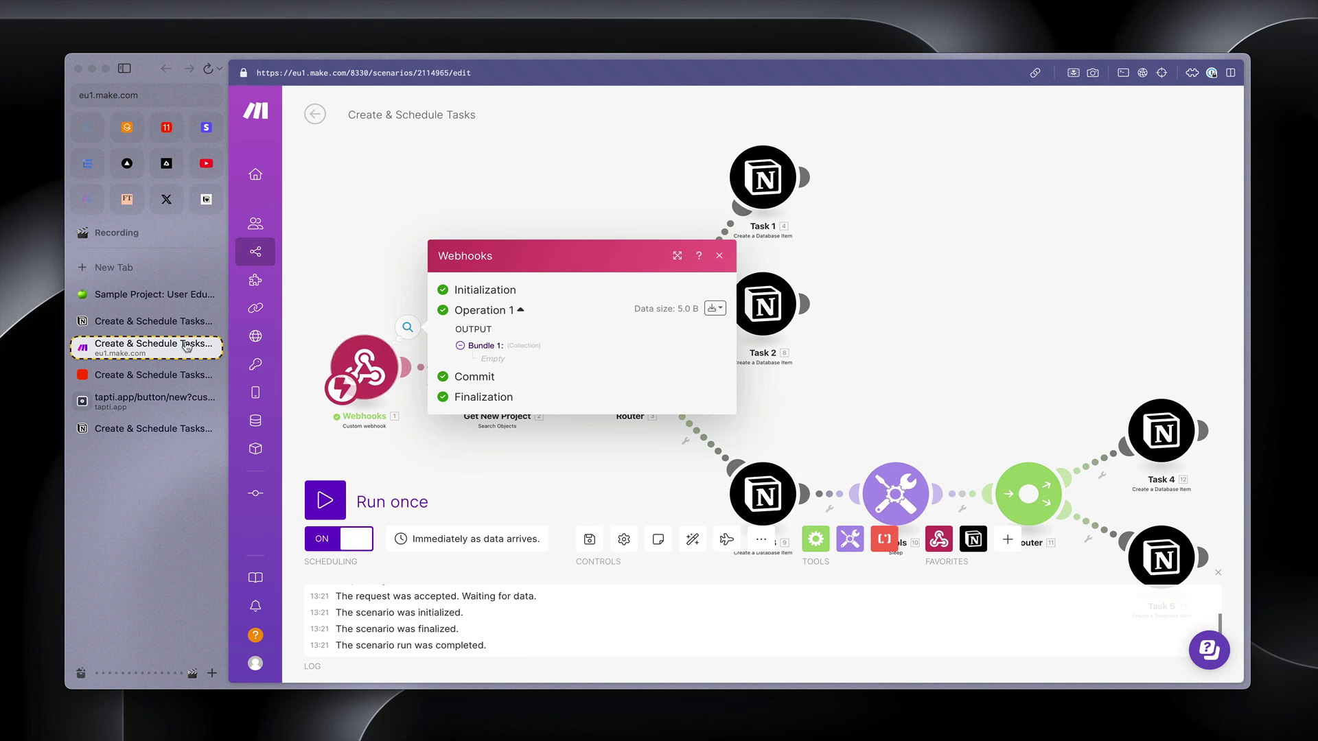
pyautogui.click(151, 401)
# Save the Tapti button and paste its link under Project tasks on the Notion page
pyautogui.click(965, 652)
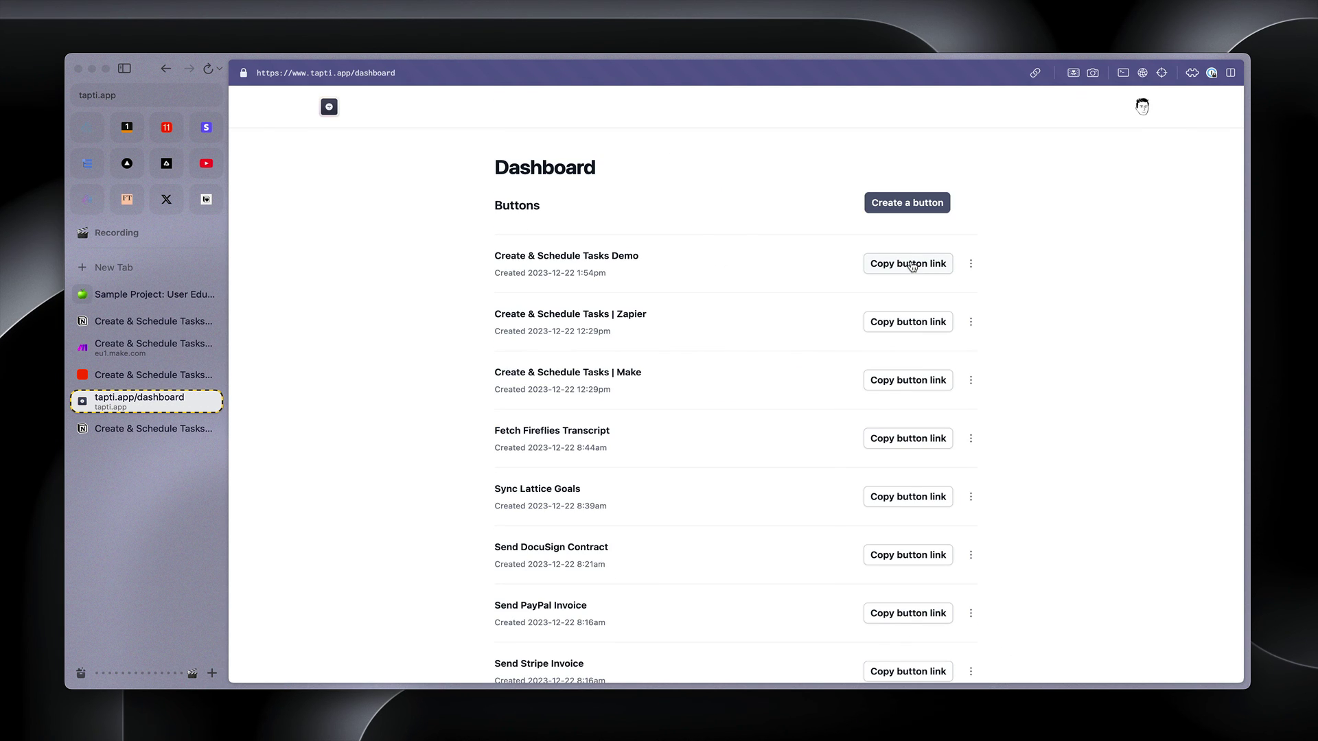
pyautogui.click(909, 264)
pyautogui.click(152, 295)
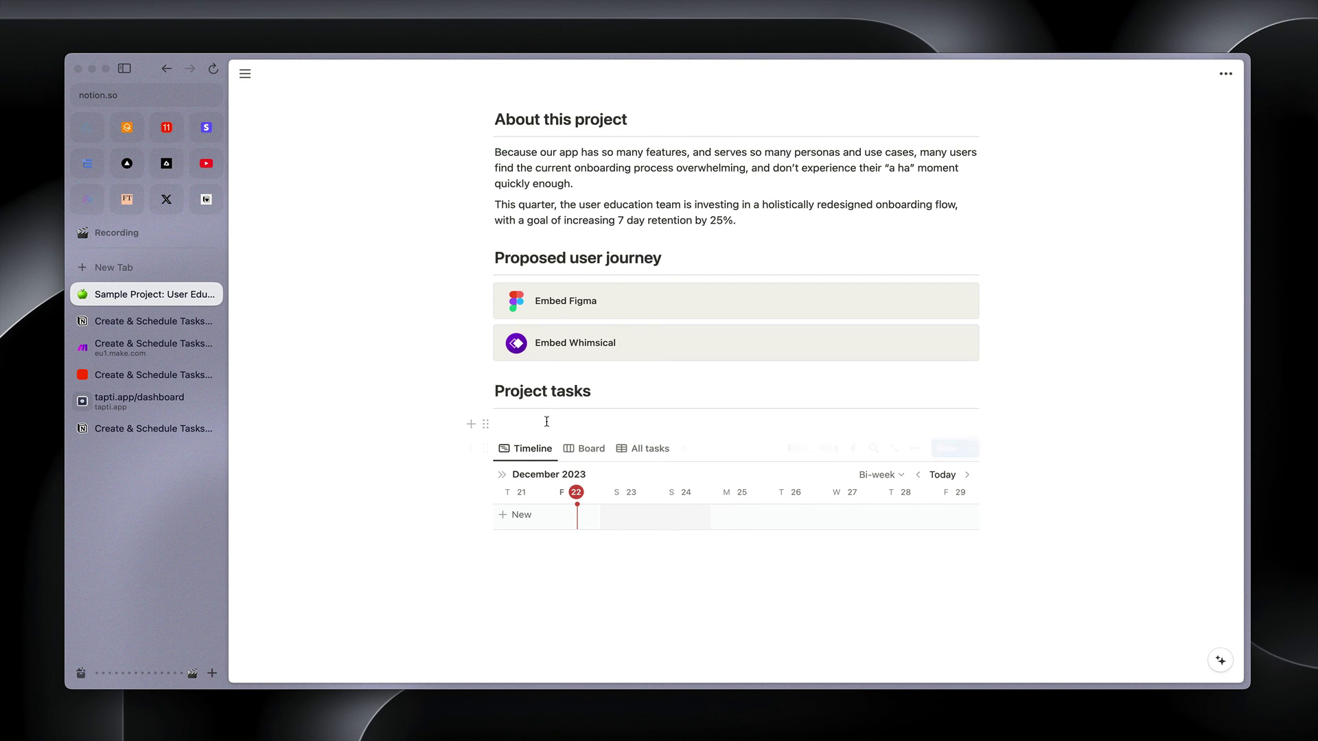
pyautogui.click(571, 425)
pyautogui.press('cmd+v')
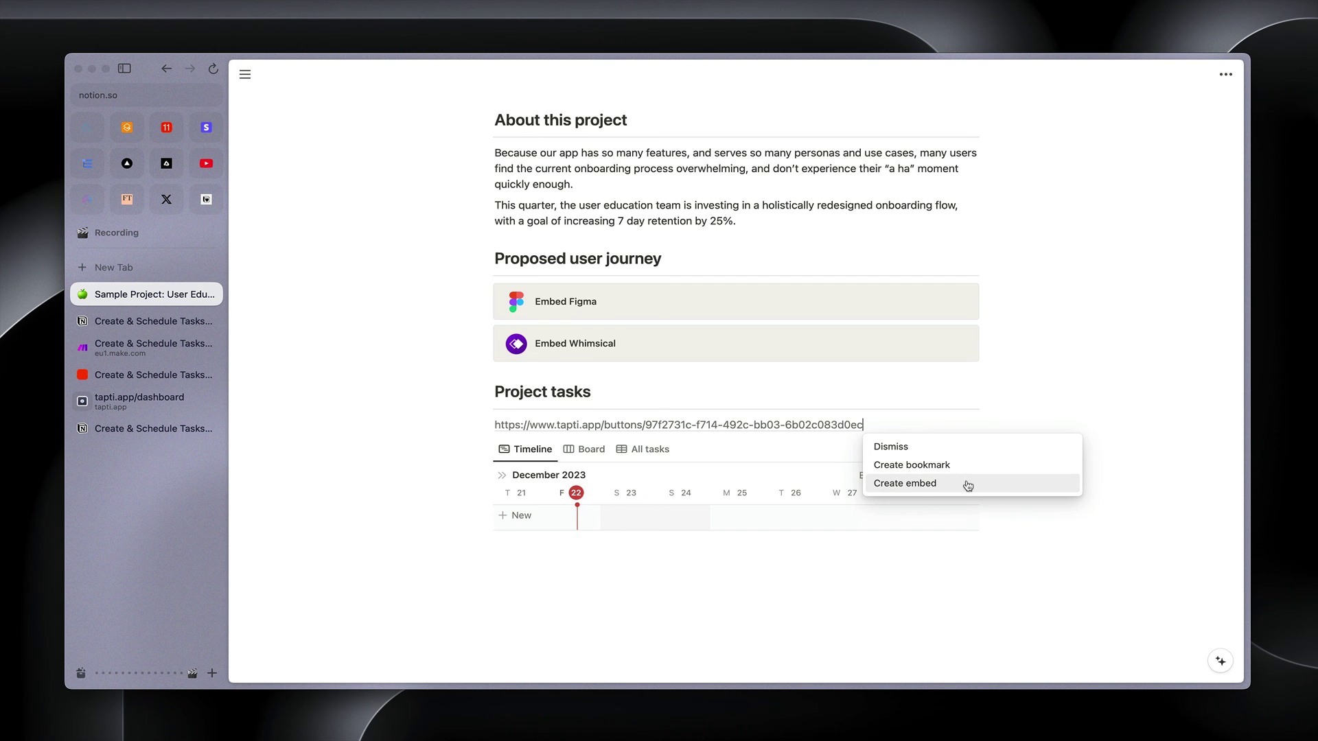
# Turn the pasted link into an embed, shrink it, and align it left
pyautogui.click(965, 485)
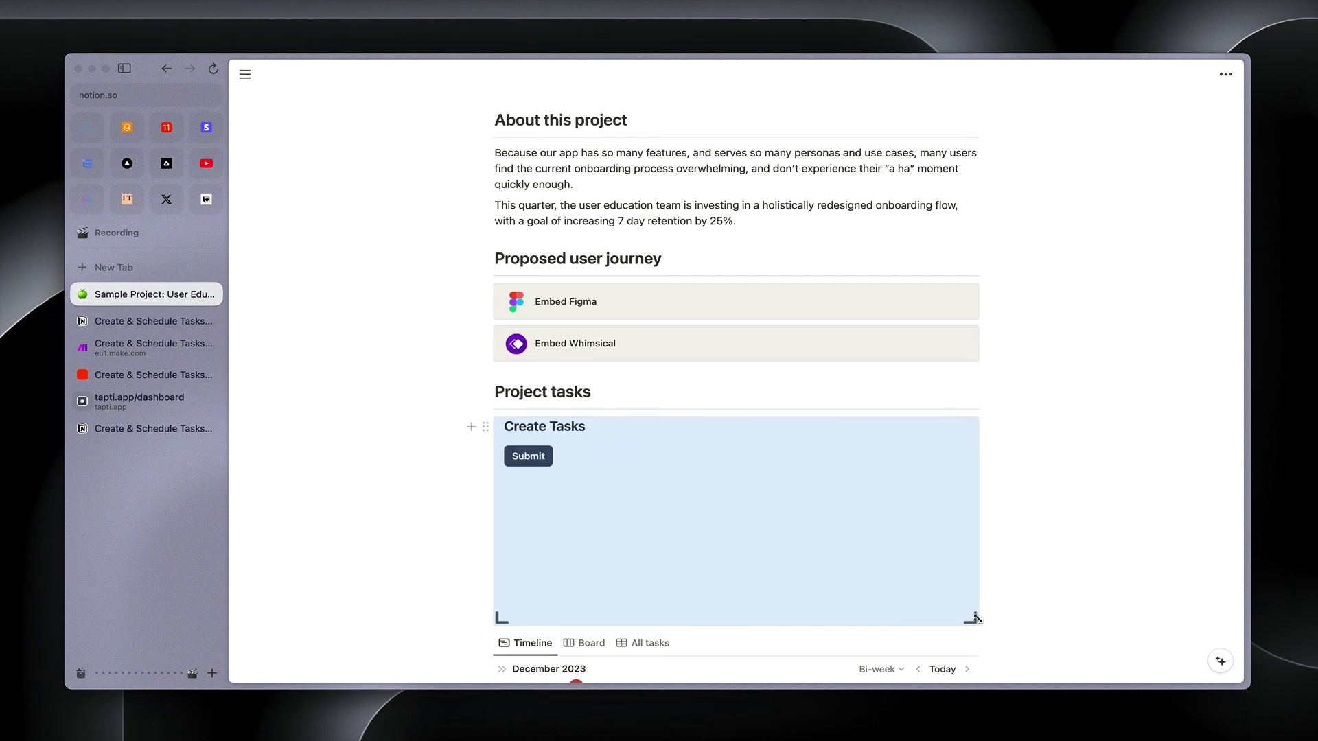
pyautogui.moveTo(498, 536); pyautogui.dragTo(664, 475)
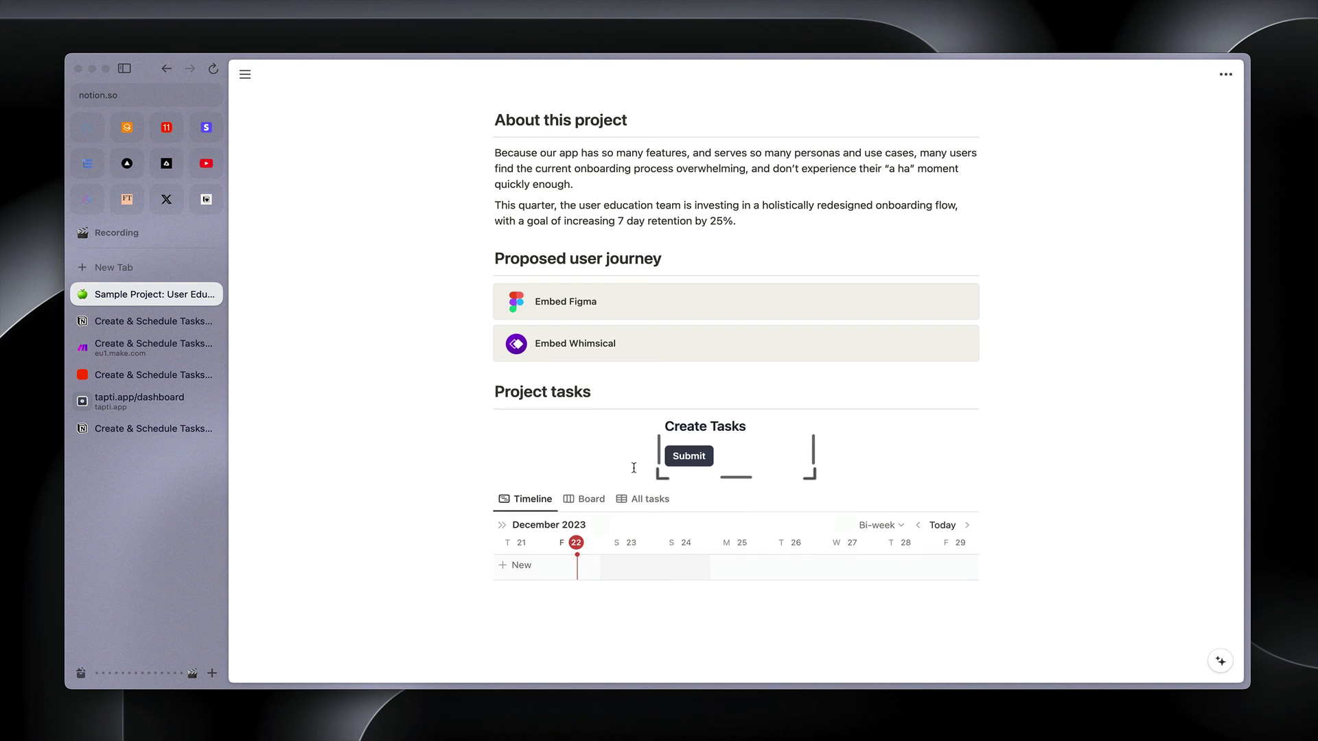
pyautogui.click(744, 428)
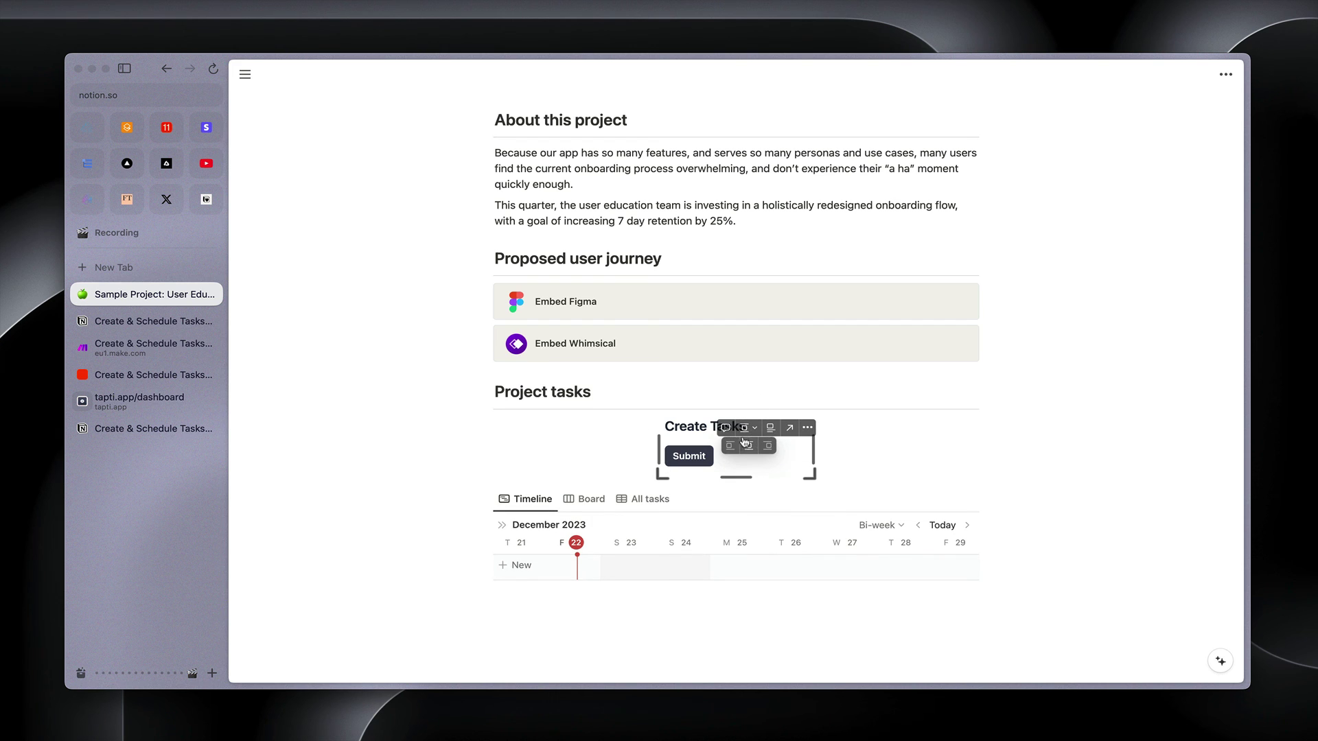
pyautogui.click(730, 447)
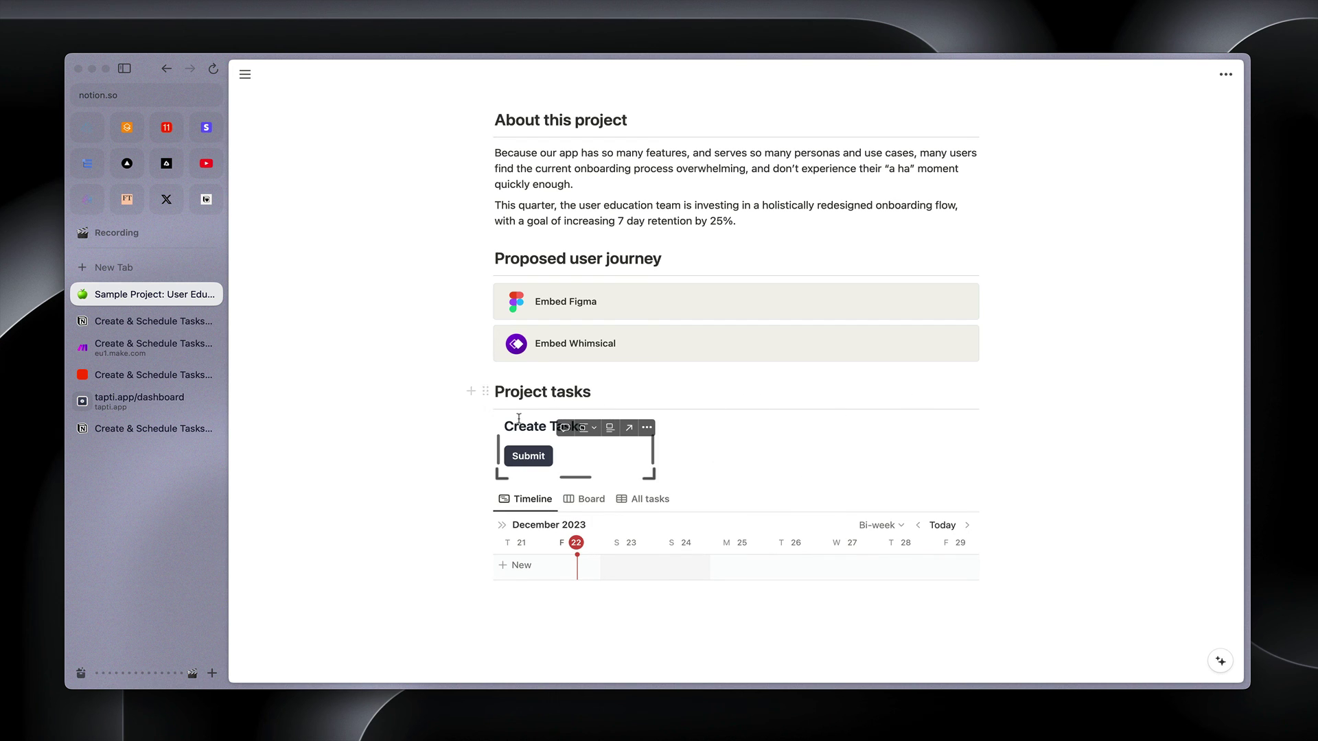
pyautogui.scroll(-2, 982, 354)
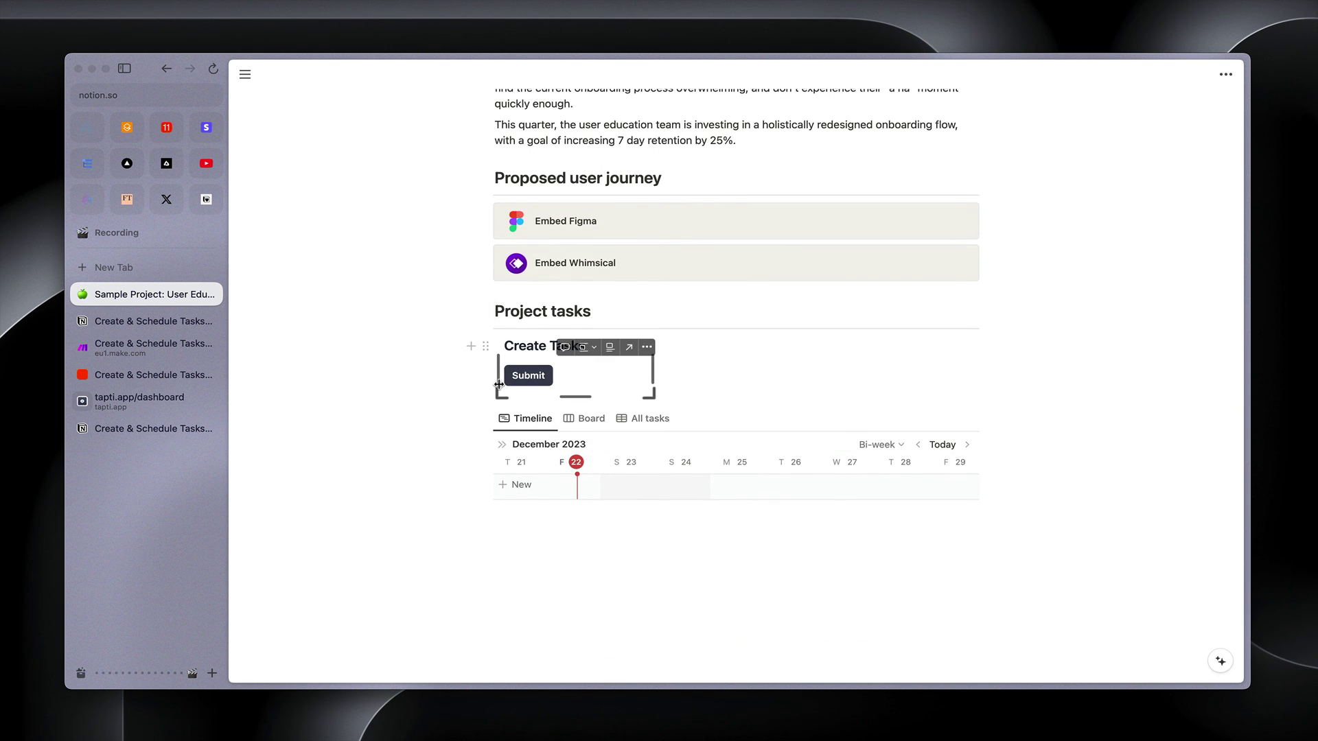
# Submit the embedded Create Tasks widget to add Tasks 1–5 to the timeline
pyautogui.click(538, 381)
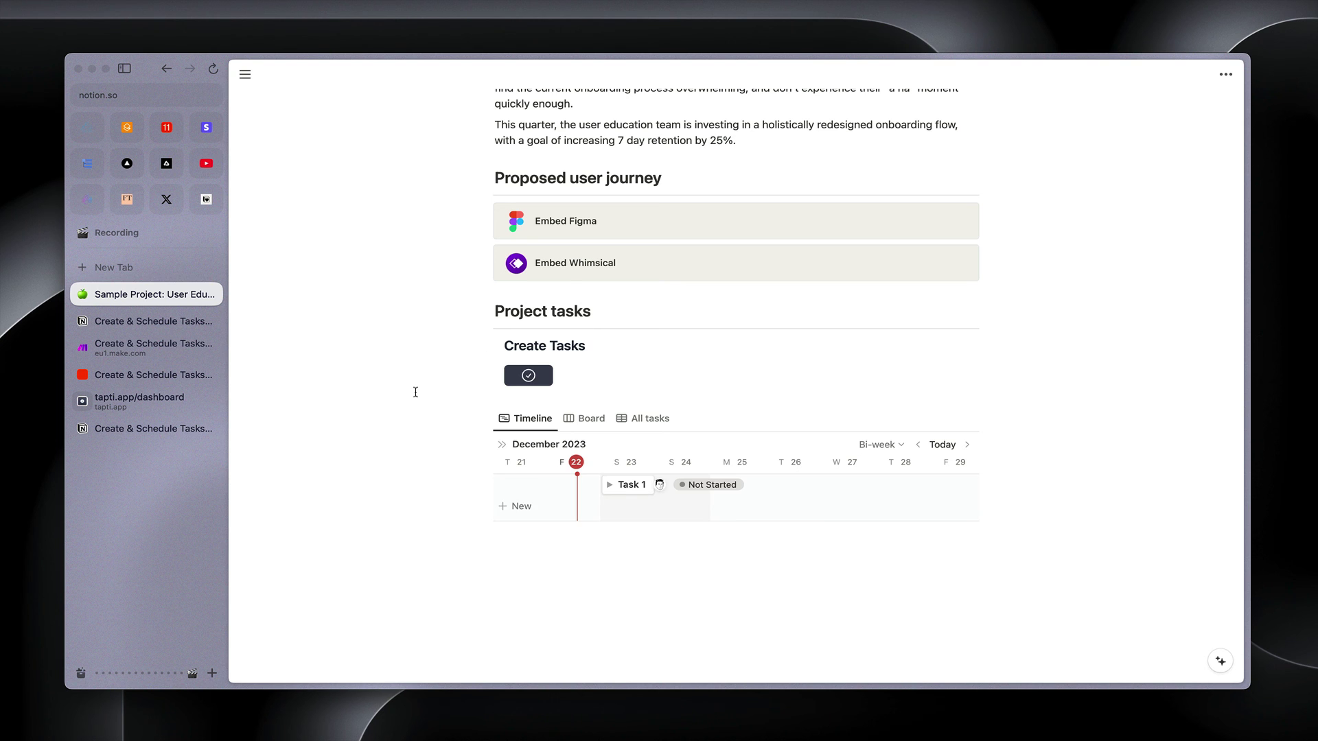
pyautogui.scroll(-1, 415, 392)
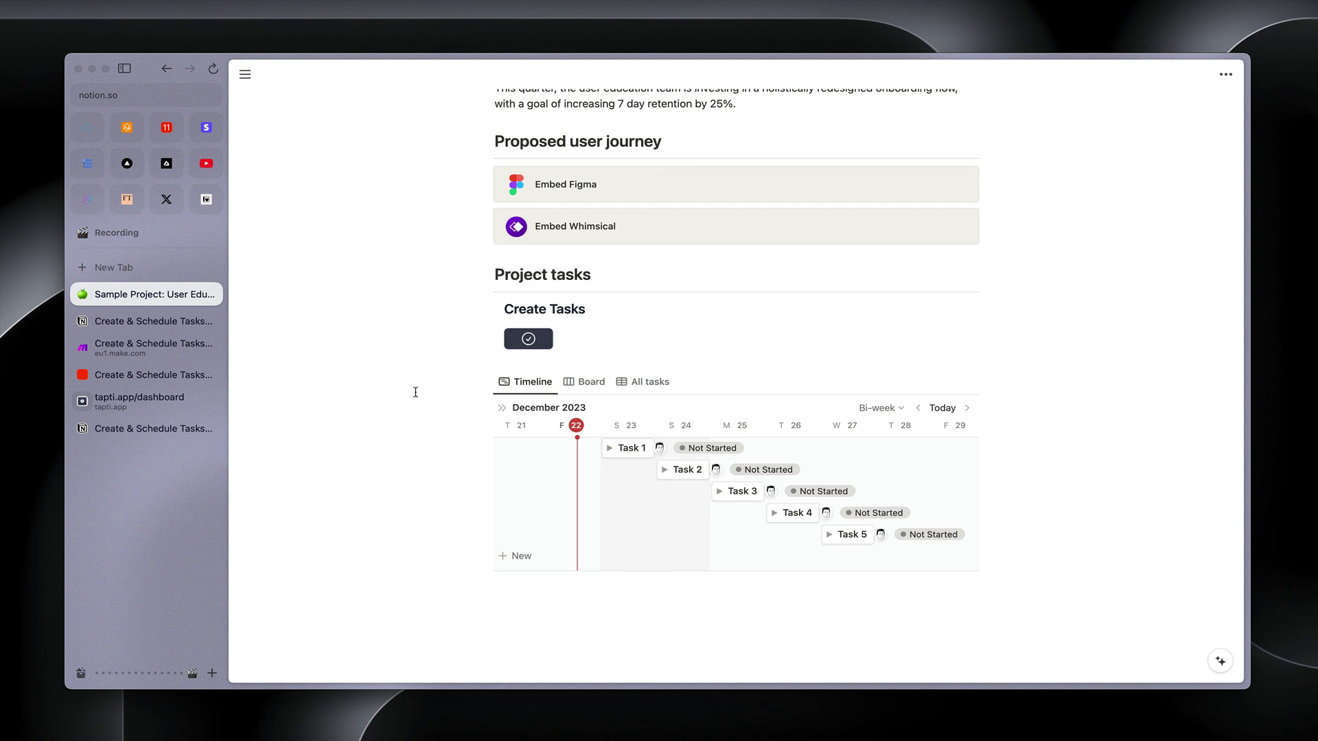
# In the Create & Schedule Tasks zap, show the Catch Hook trigger's webhook URL and found test request
pyautogui.click(152, 374)
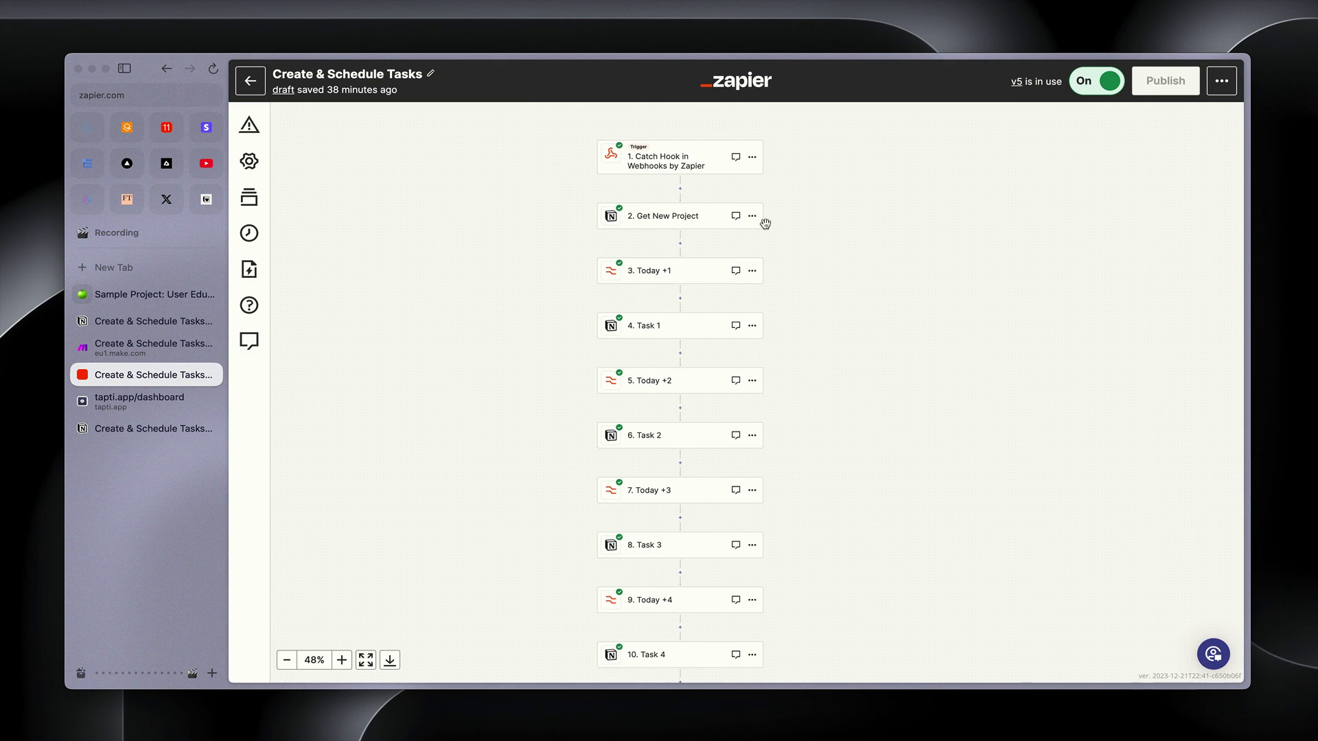
pyautogui.click(693, 167)
pyautogui.click(1057, 402)
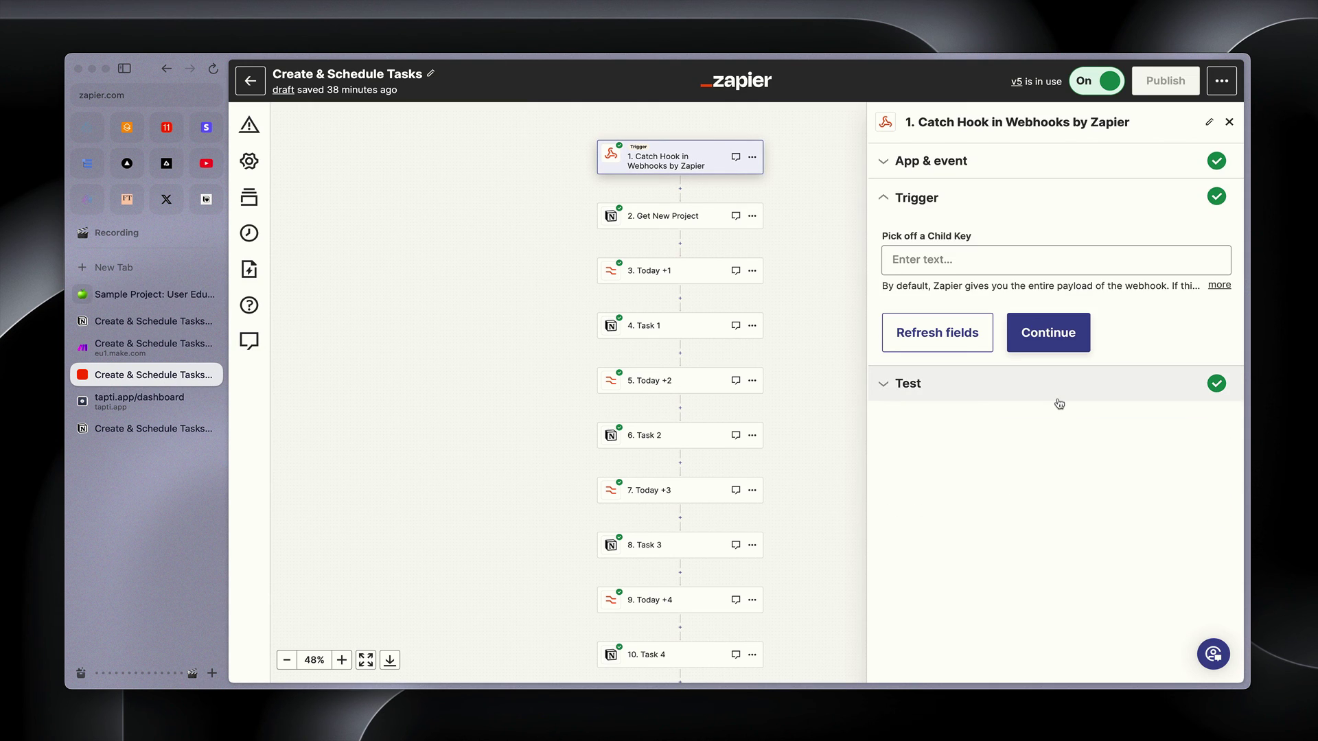
pyautogui.click(1044, 398)
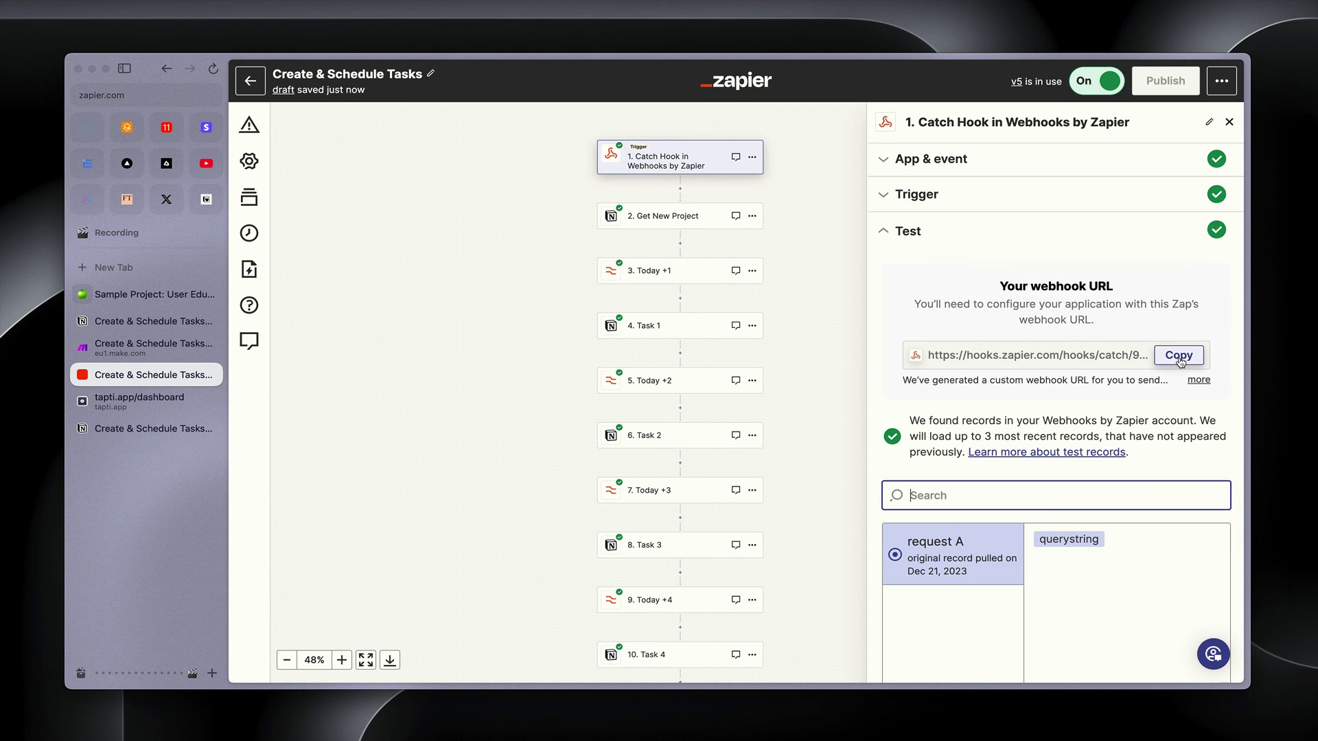